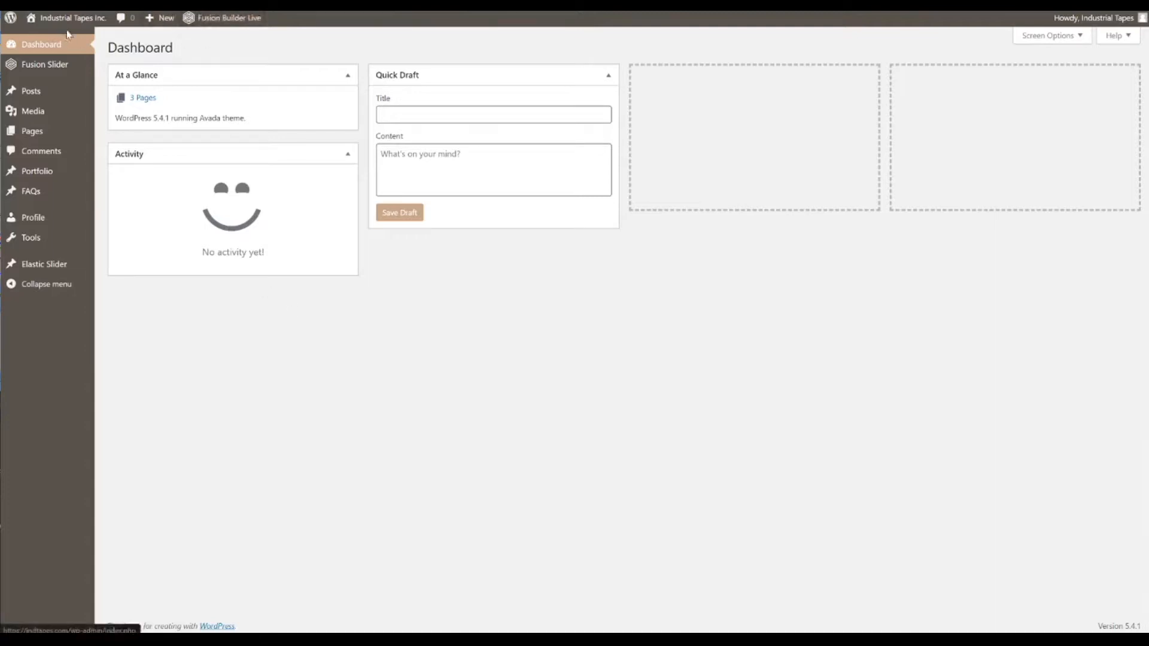
- Visit the site from the dashboard and open the home page in Fusion Builder Live
mouse_move(73, 24)
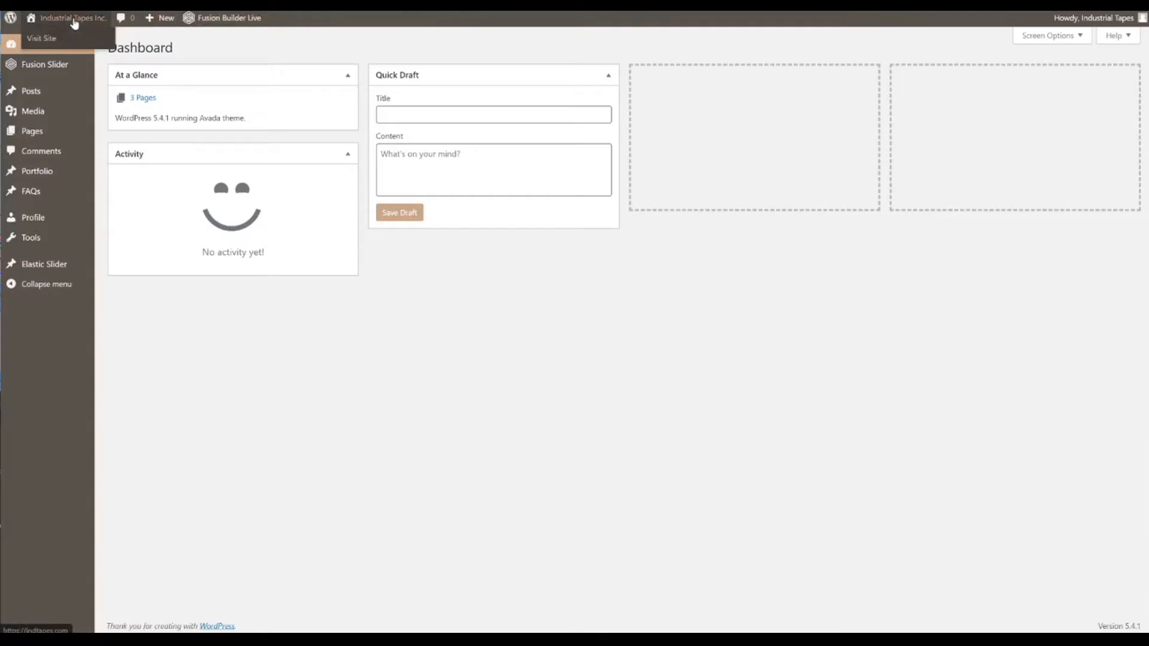
click(42, 41)
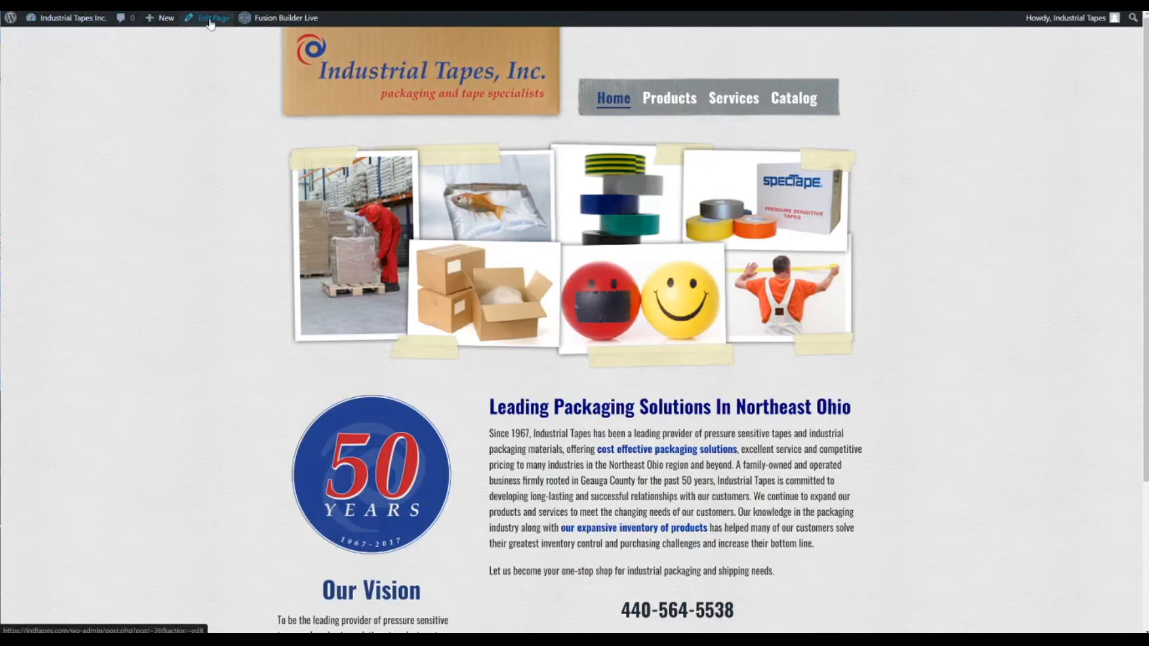
mouse_move(158, 23)
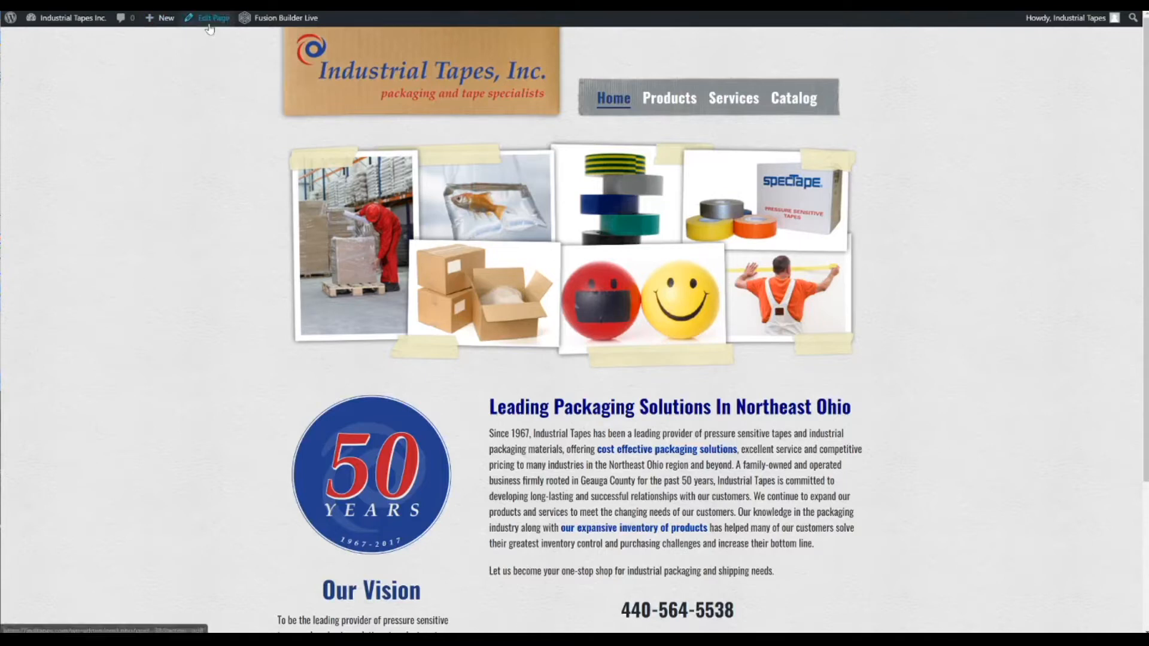
click(271, 21)
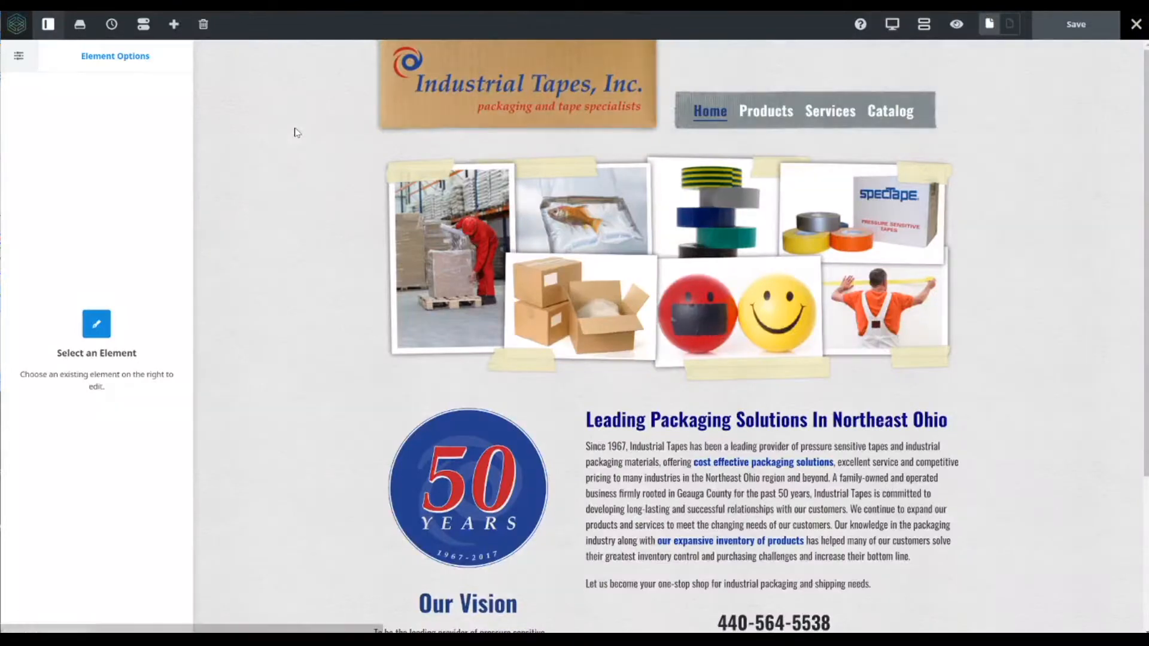
- Open the Leading Packaging Solutions text block for editing and widen the element options panel
mouse_move(477, 305)
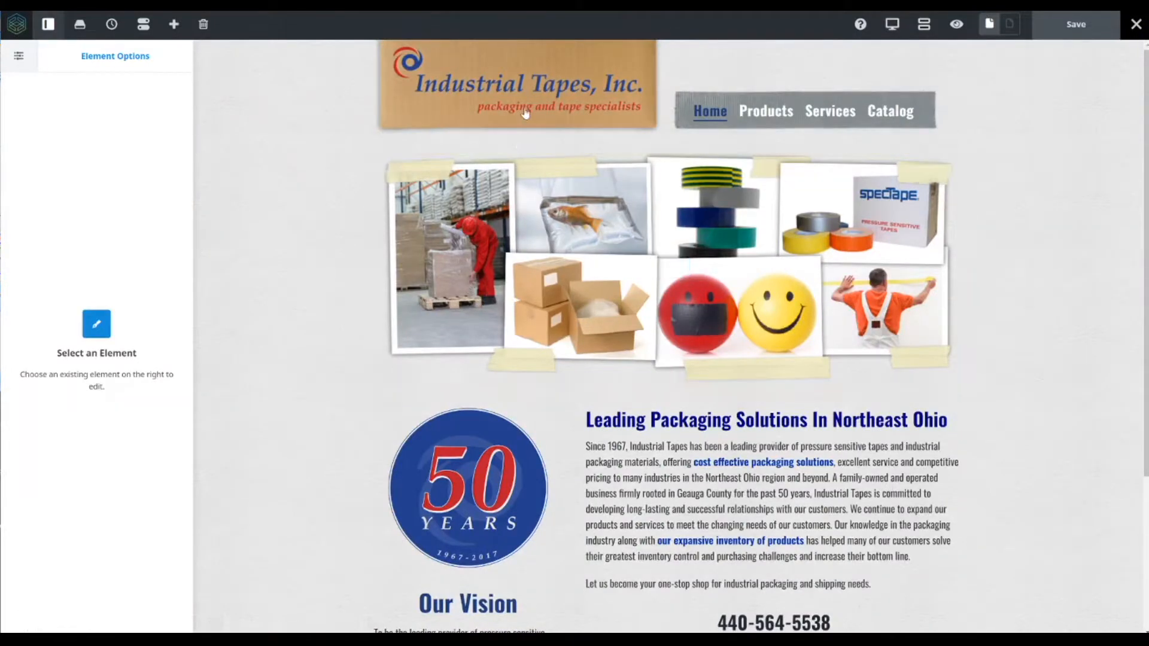
scroll(568, 267, down, 3)
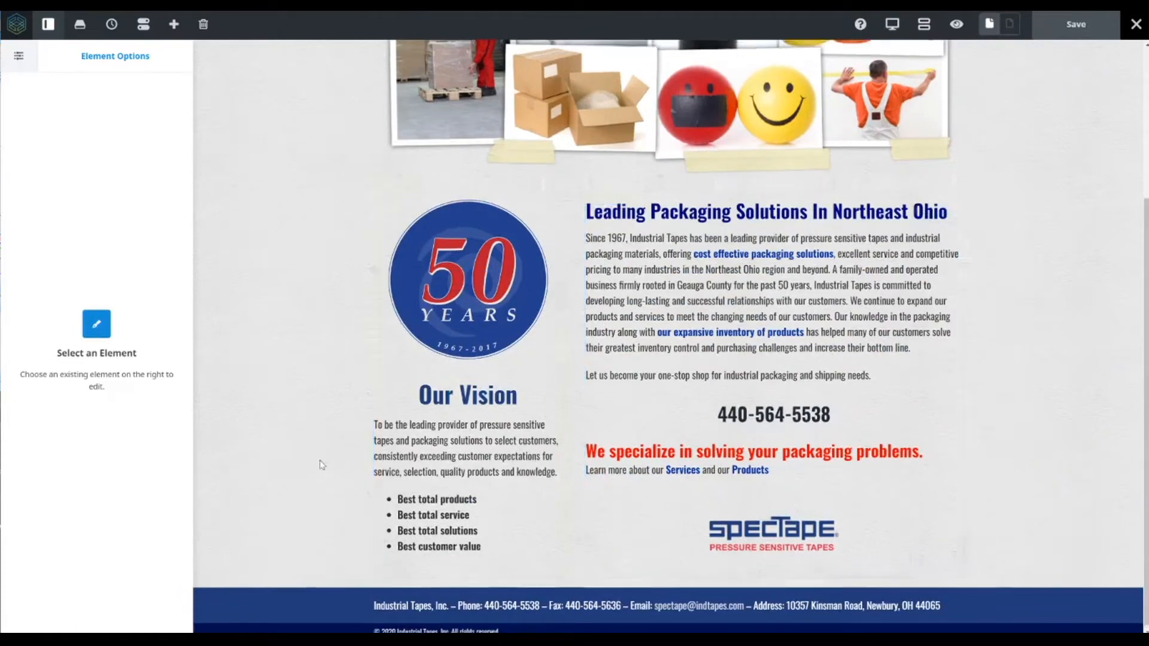
scroll(322, 466, up, 3)
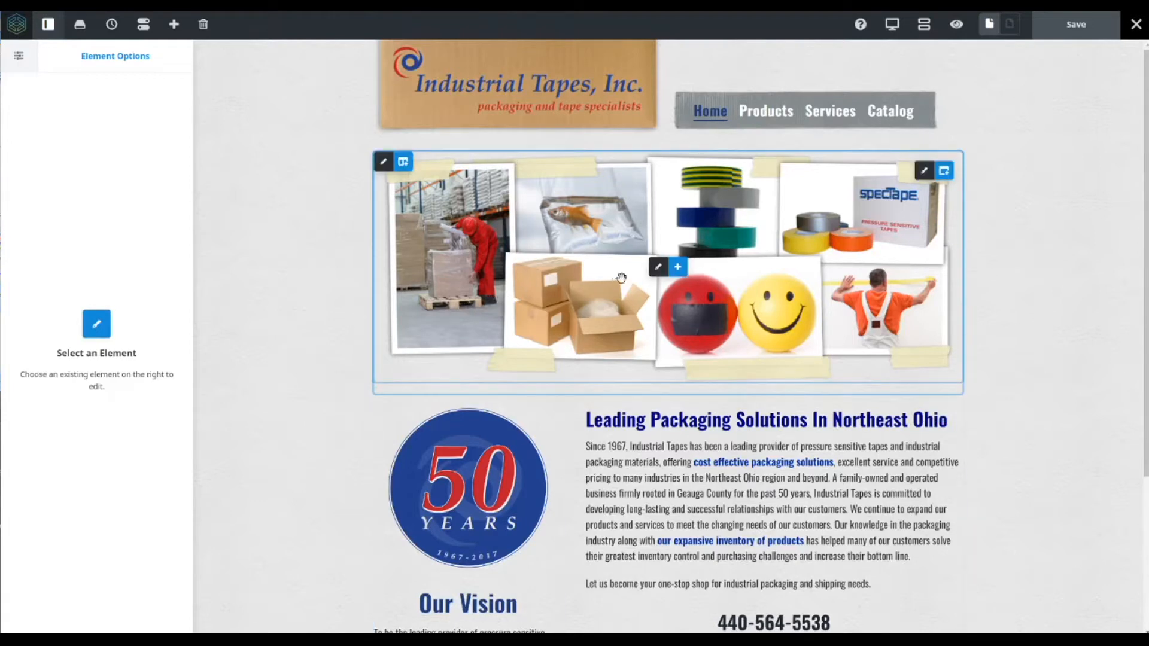
scroll(323, 187, down, 3)
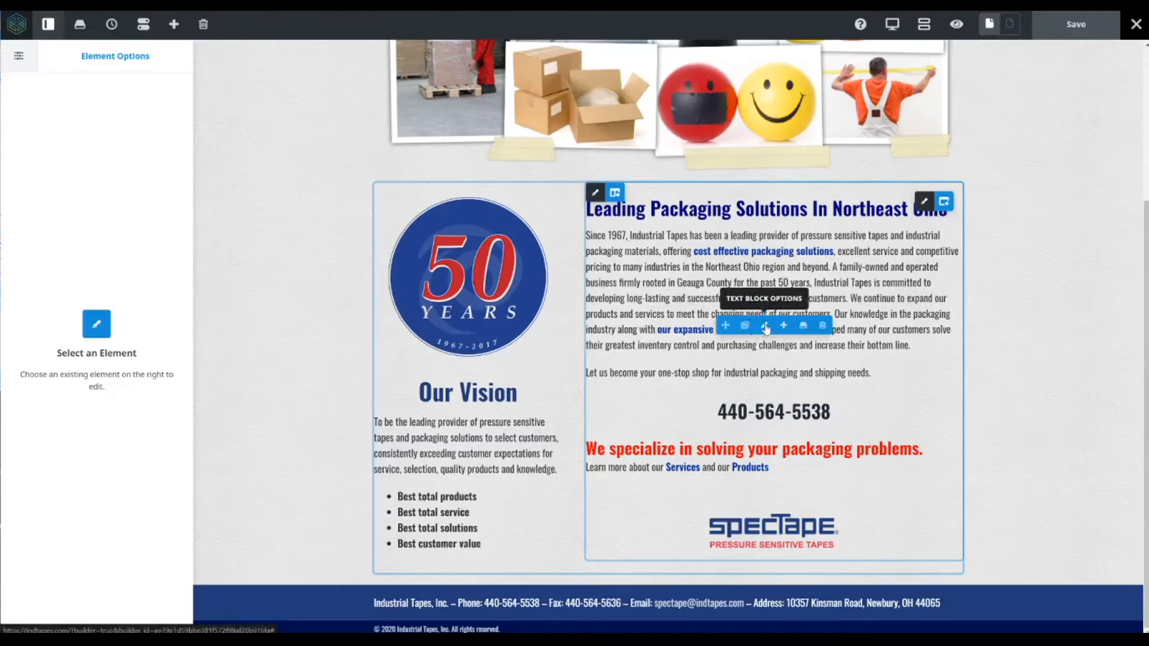
click(766, 327)
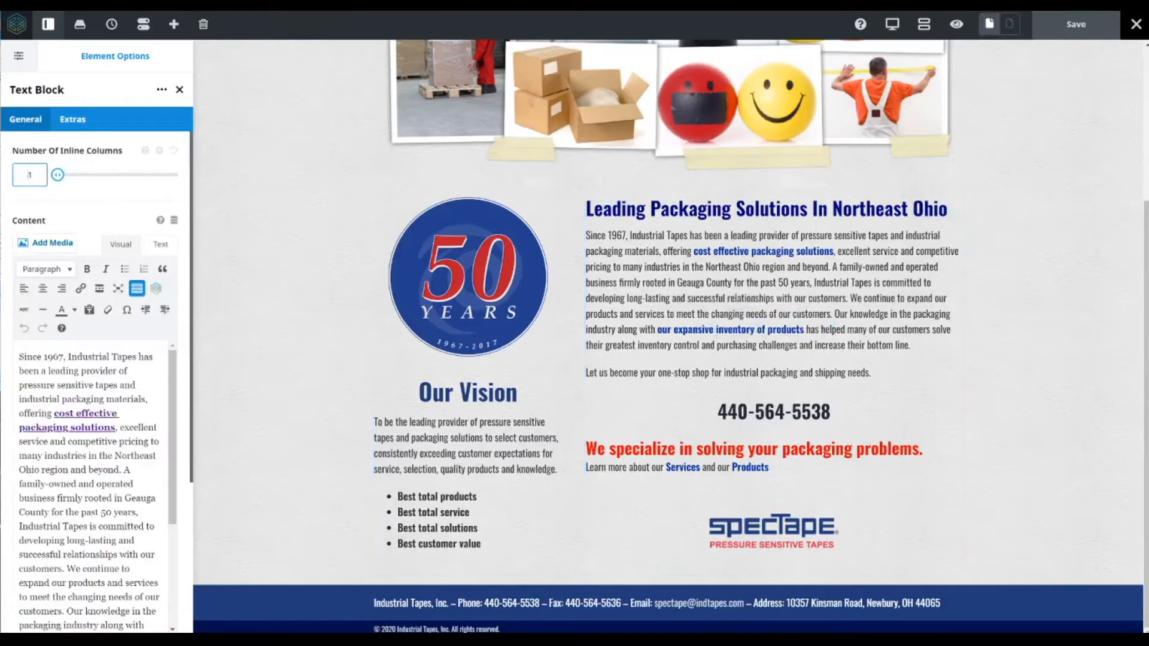
scroll(93, 485, down, 3)
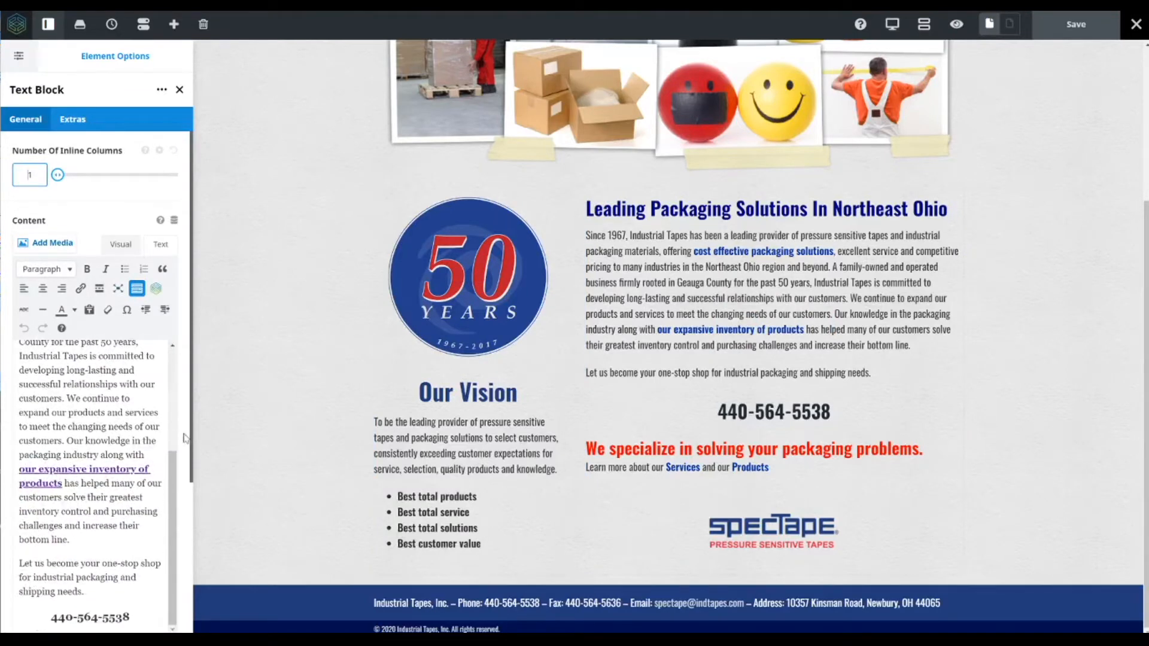
drag(192, 438, 378, 456)
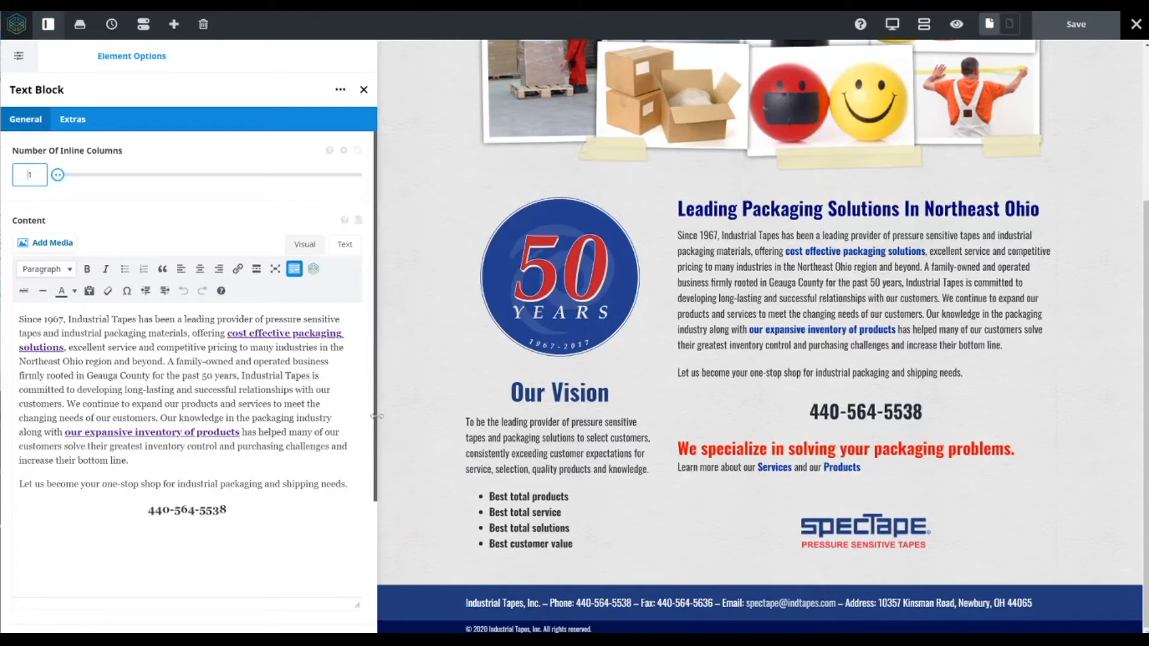
drag(379, 403, 377, 402)
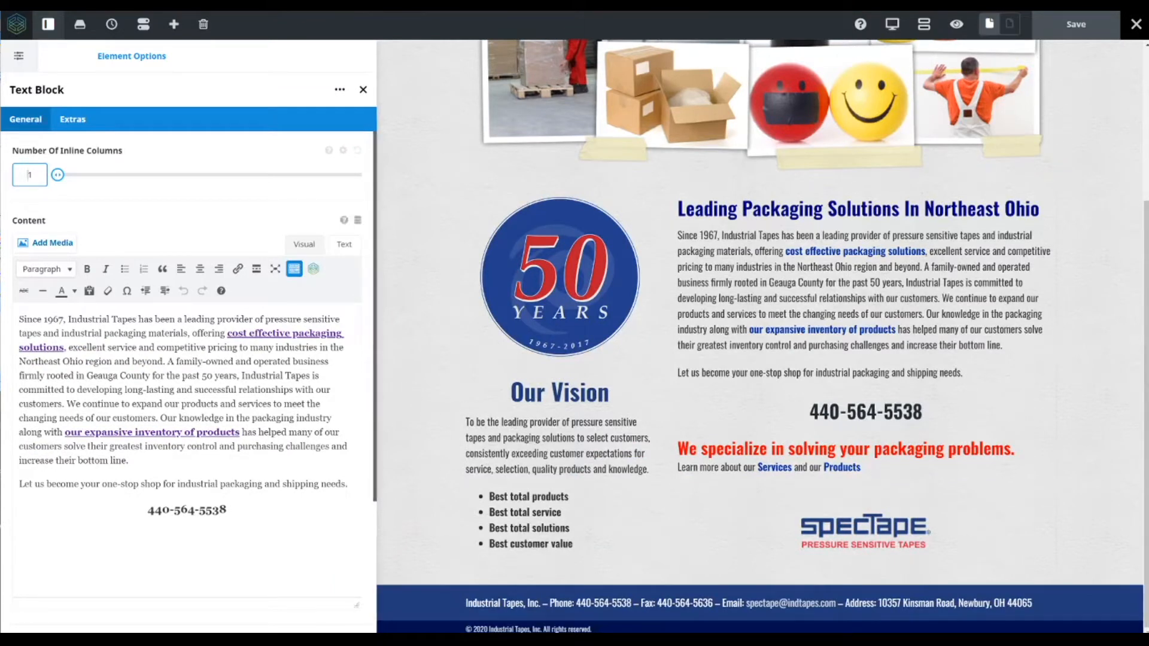
- Add the sample text 'sakjdasjdkljasldjalsjlhflakshdkfl' after 'bottom line.' in the first paragraph and save the page
click(252, 404)
text(sakjdasjdklja)
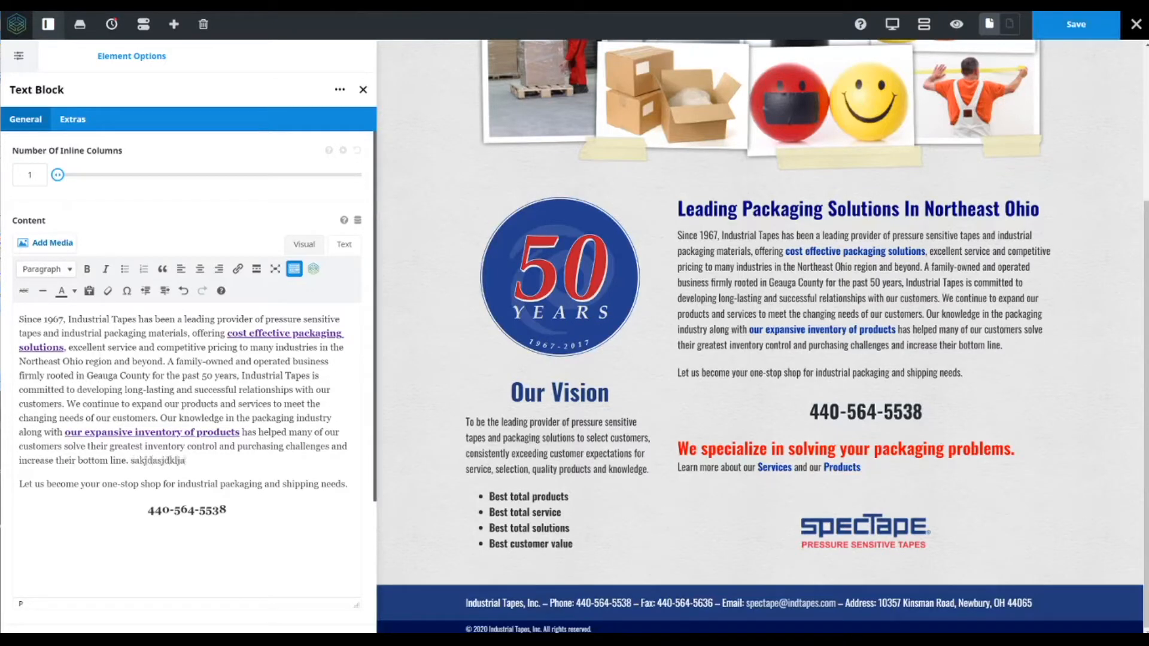
text(sldjalsjlhflakshdkfl)
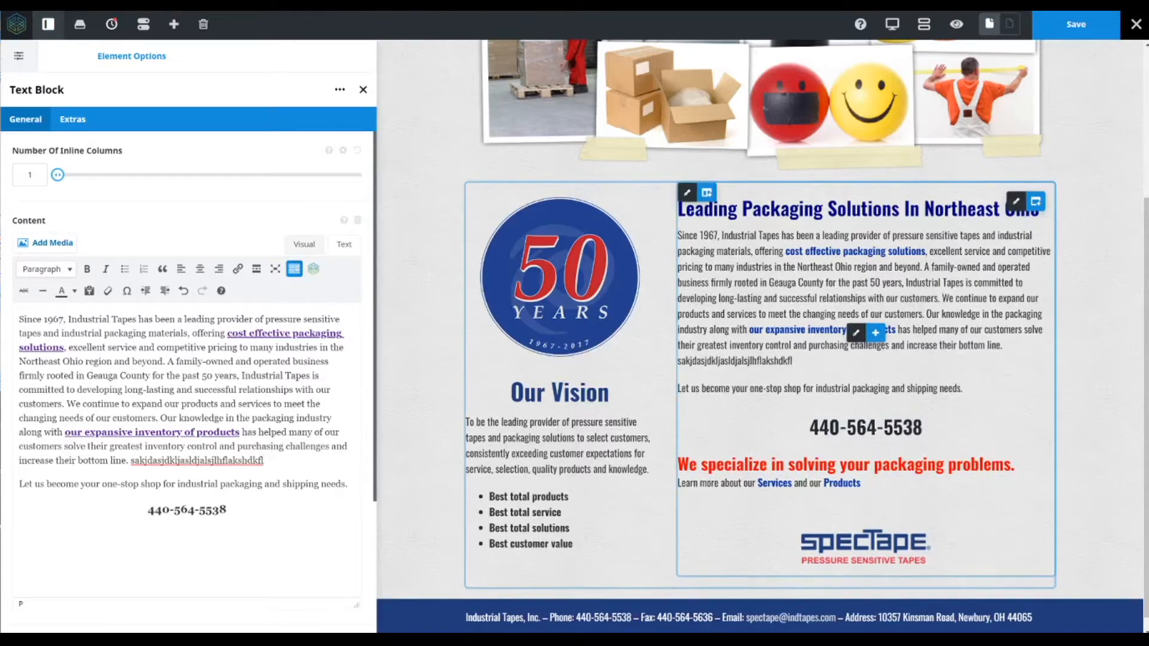
click(1080, 27)
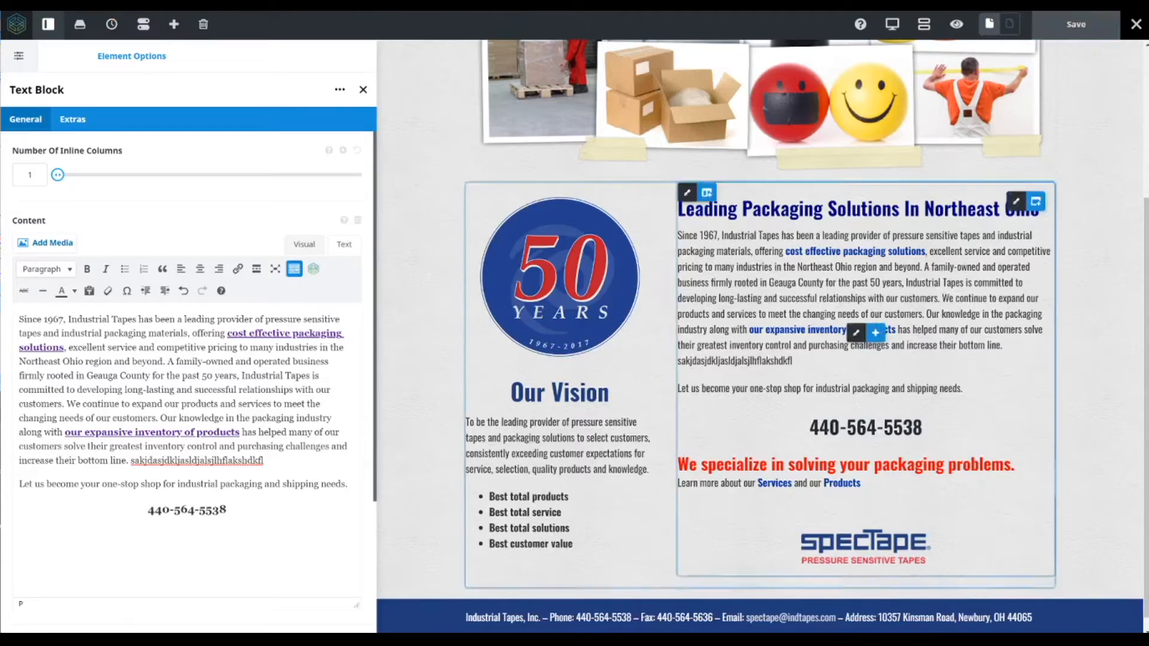
- Delete the sample text from the paragraph and save the page
drag(264, 460, 130, 460)
key(BackSpace)
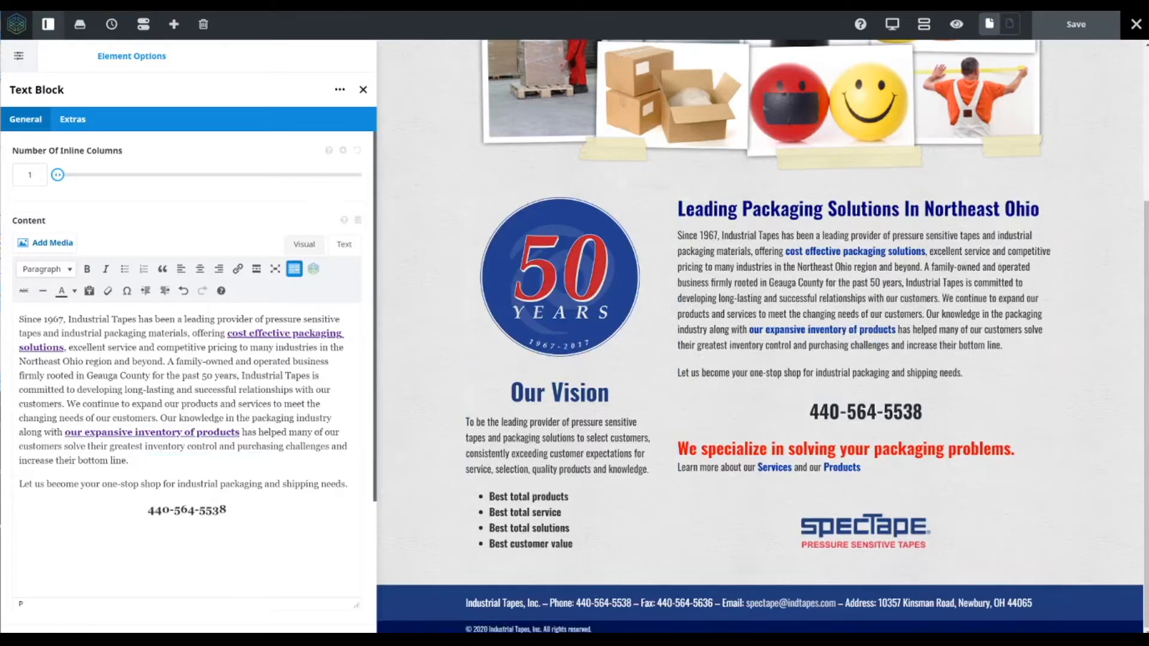
click(1084, 30)
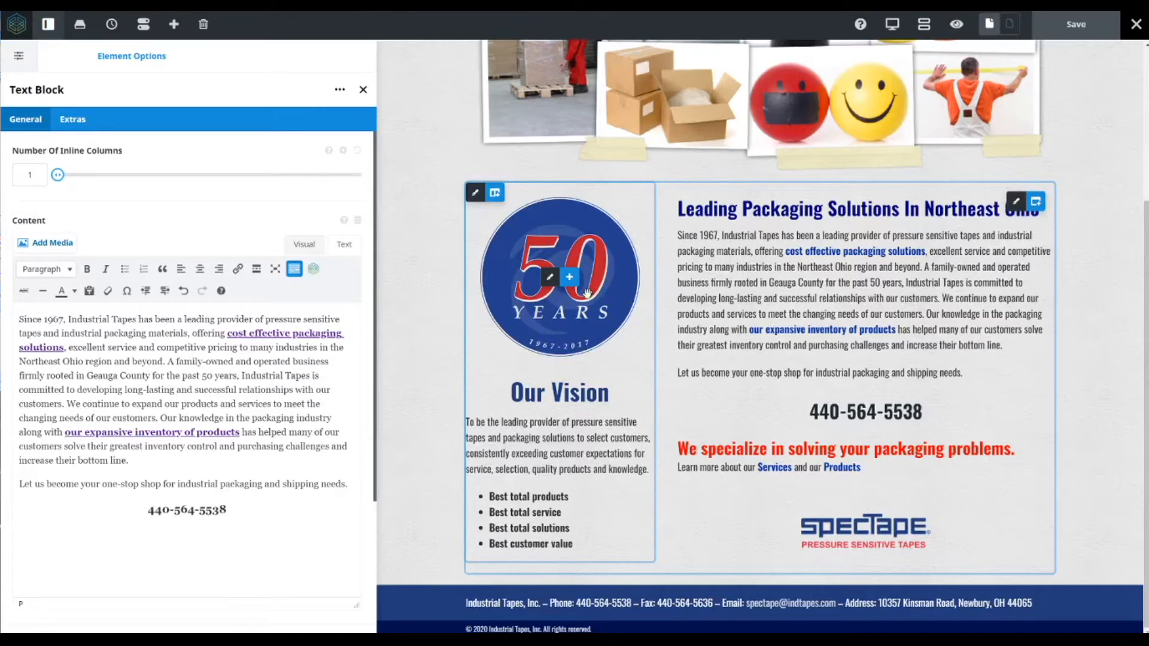
- Replace the 50 Years image with the Tapes image from the media library at Full Size 150 × 150
mouse_move(553, 287)
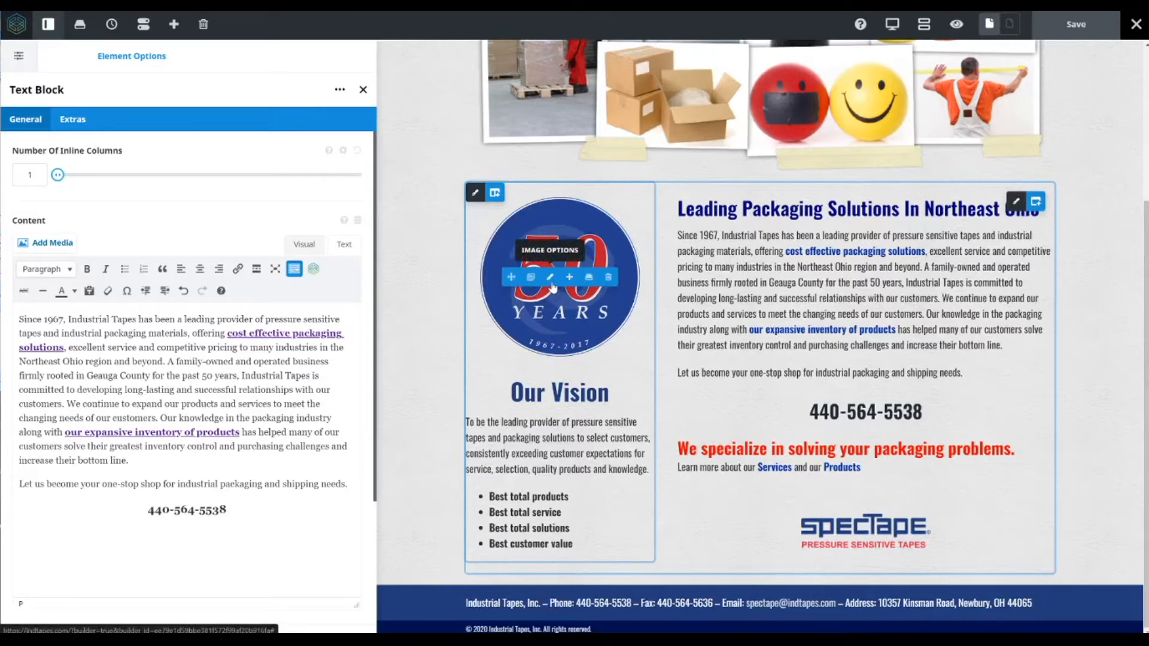
click(551, 279)
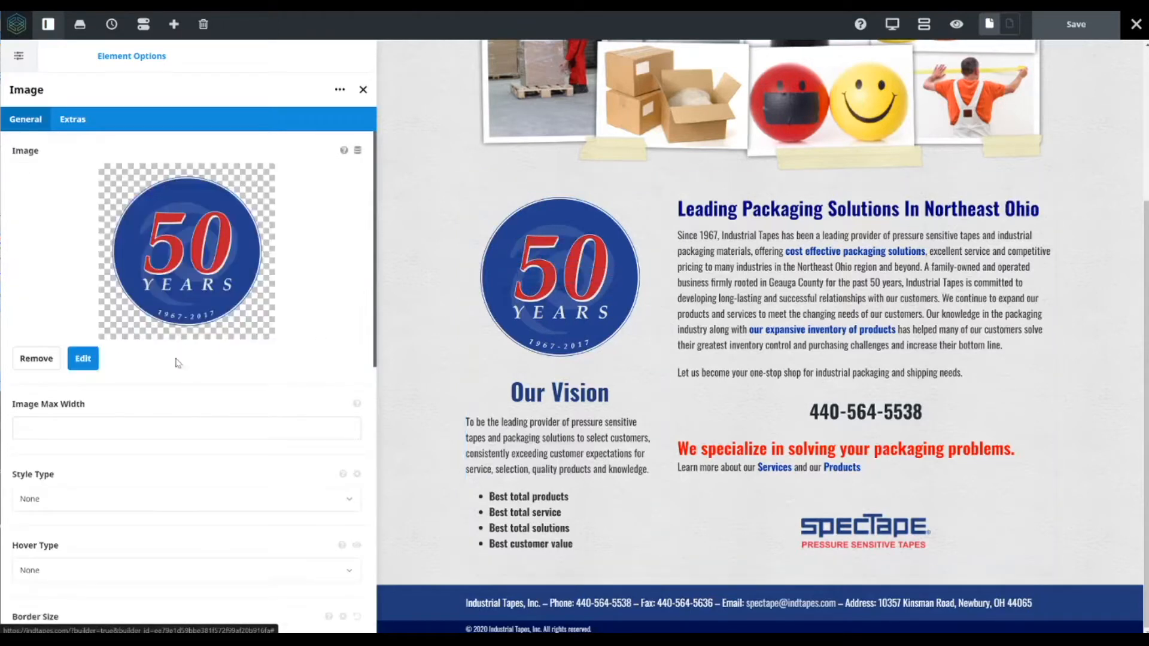
click(29, 359)
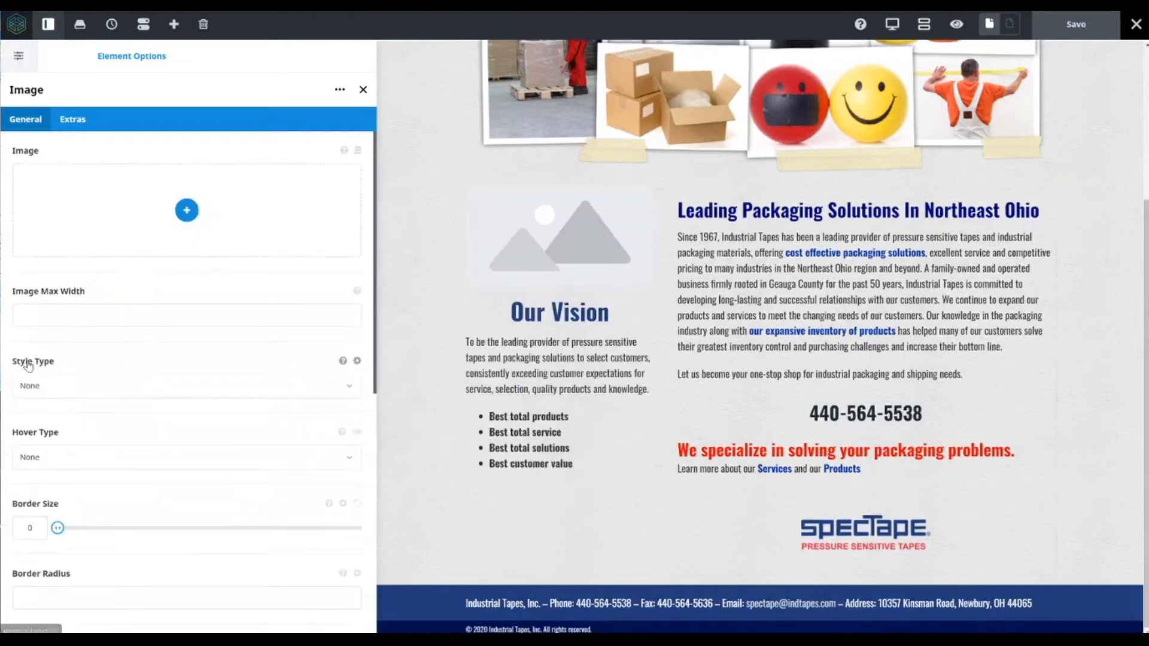
click(187, 211)
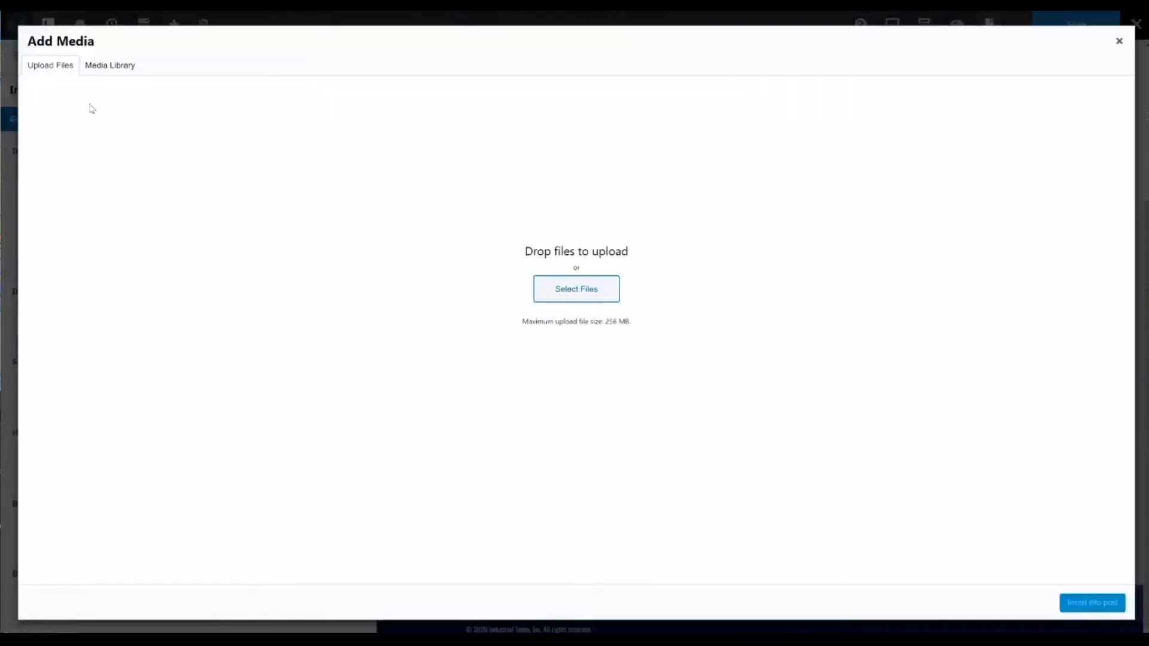
click(102, 67)
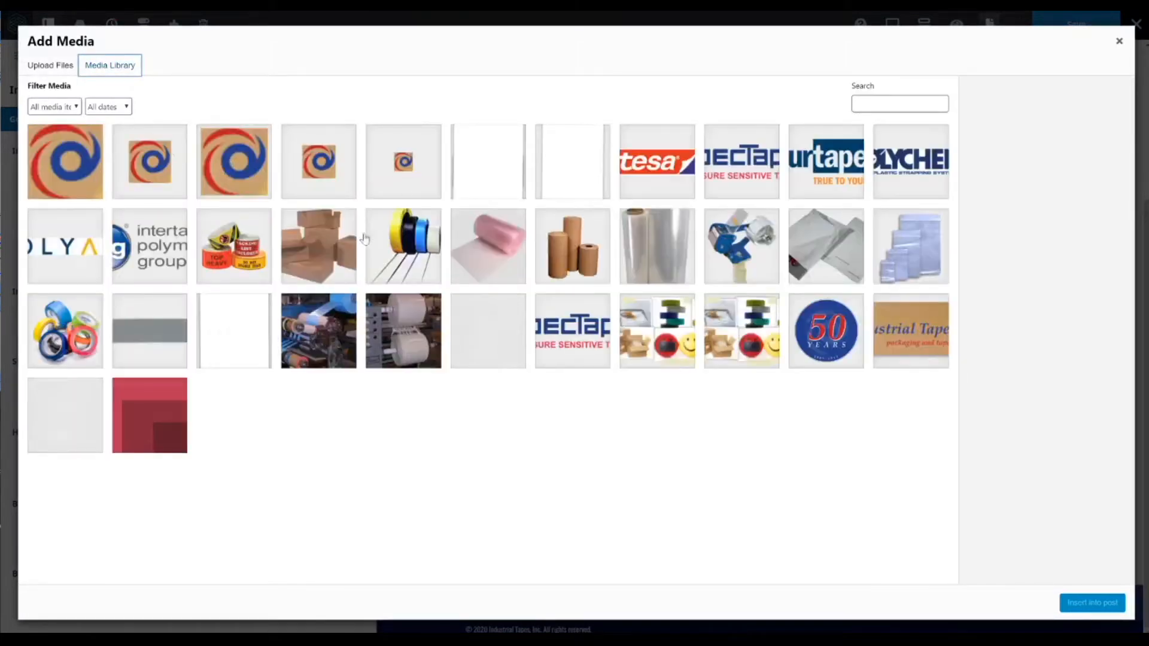
click(80, 339)
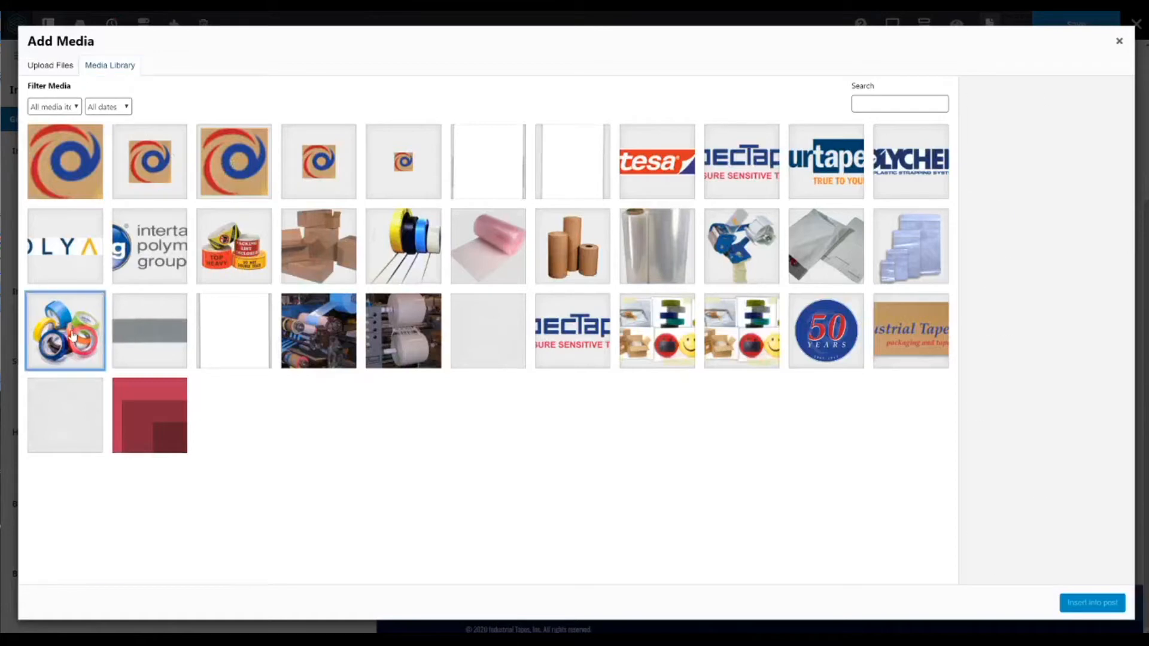
scroll(1046, 331, down, 1)
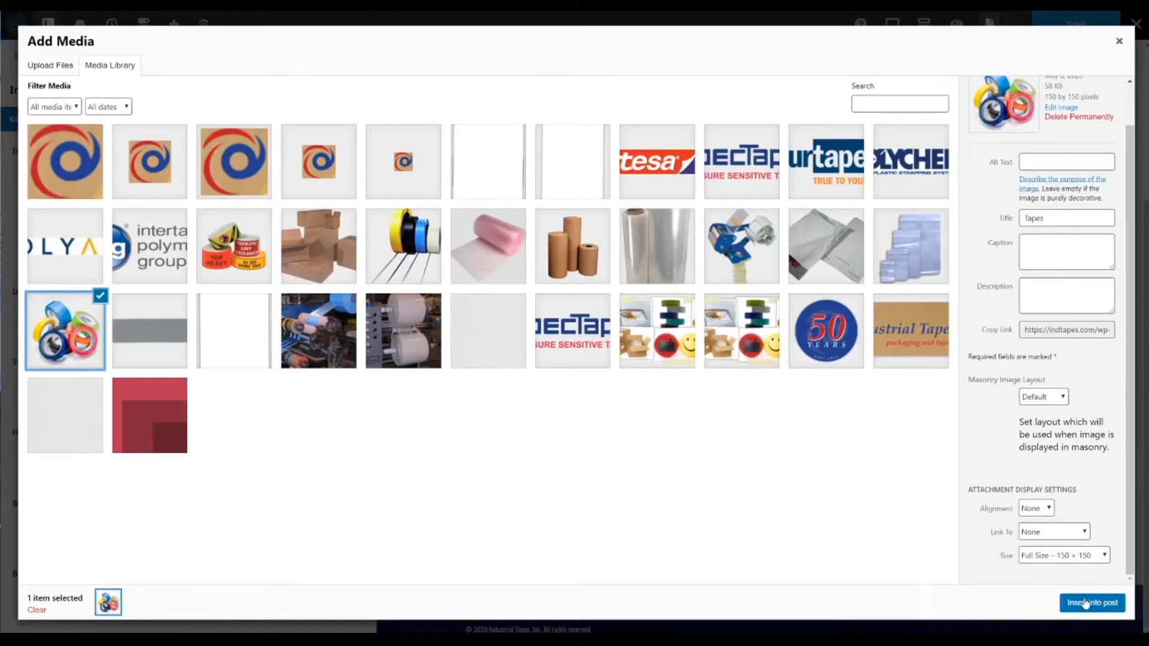
click(1088, 557)
click(1090, 581)
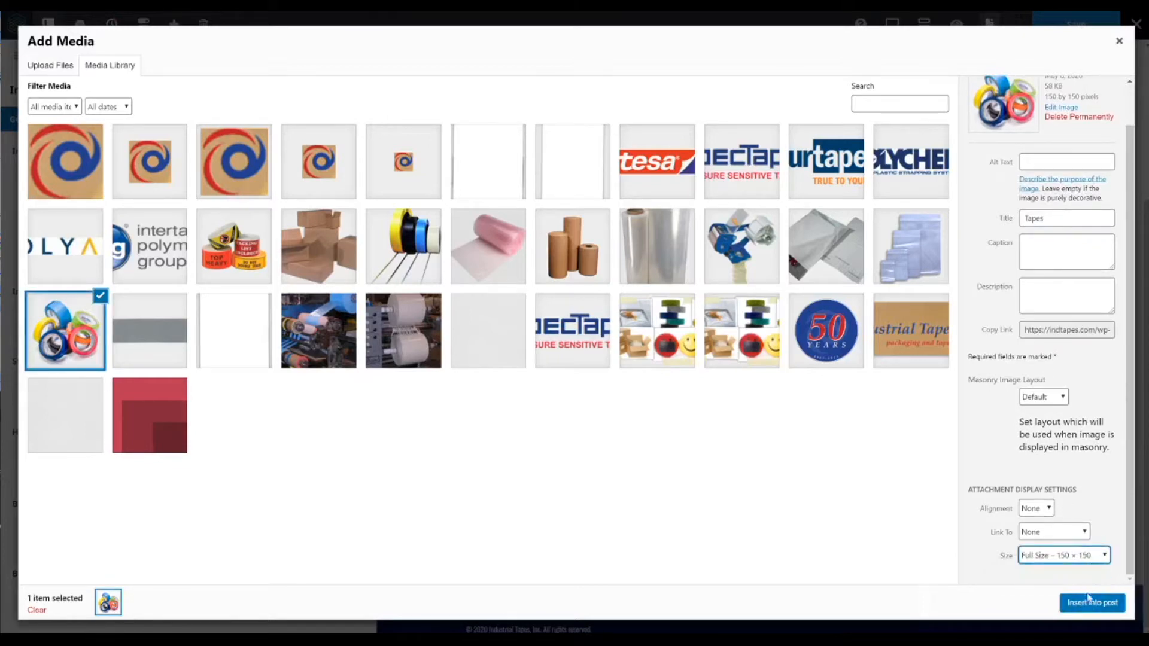
click(1090, 602)
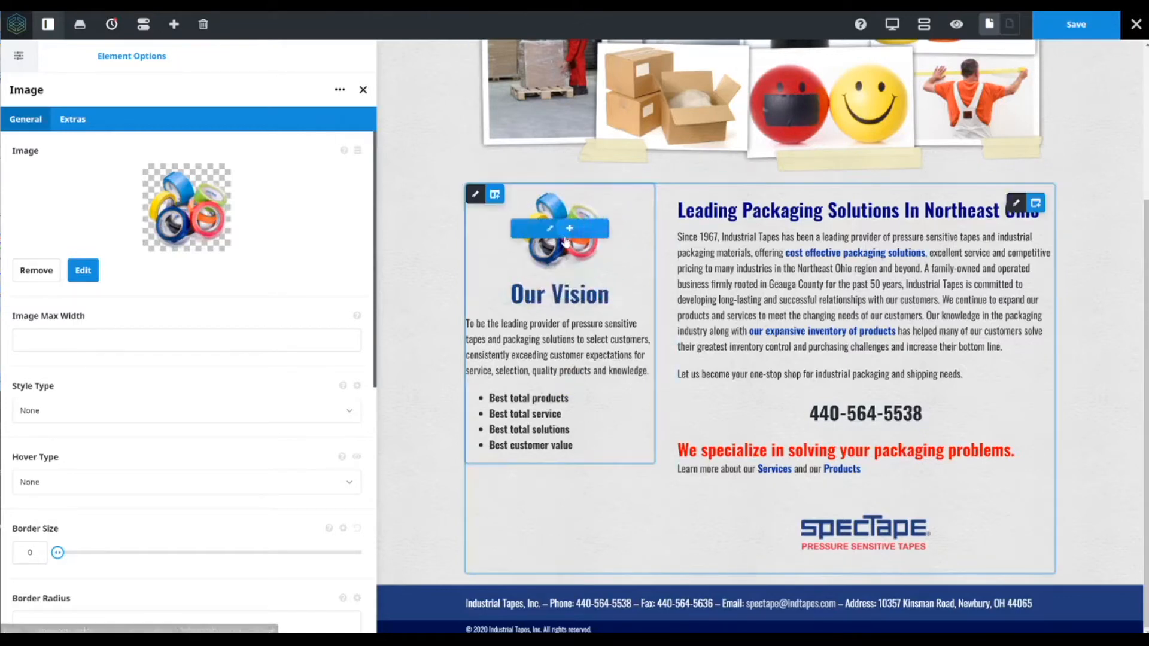
- Delete the Our Vision title, its text block and the image from the left column
scroll(580, 351, up, 2)
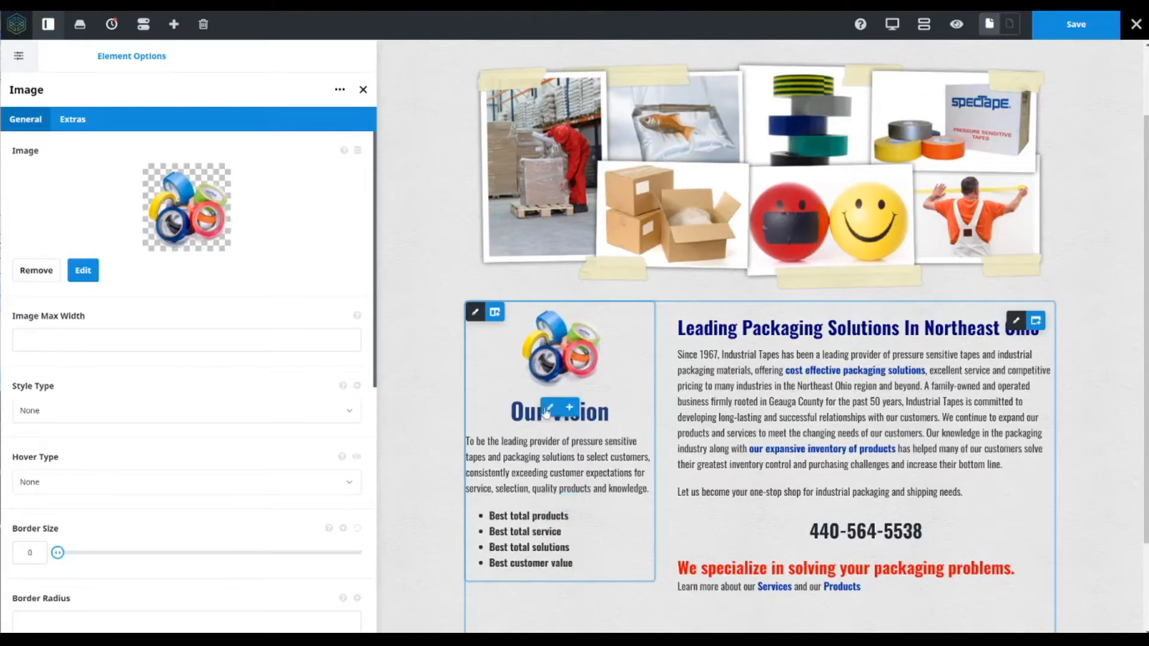
mouse_move(550, 410)
click(607, 409)
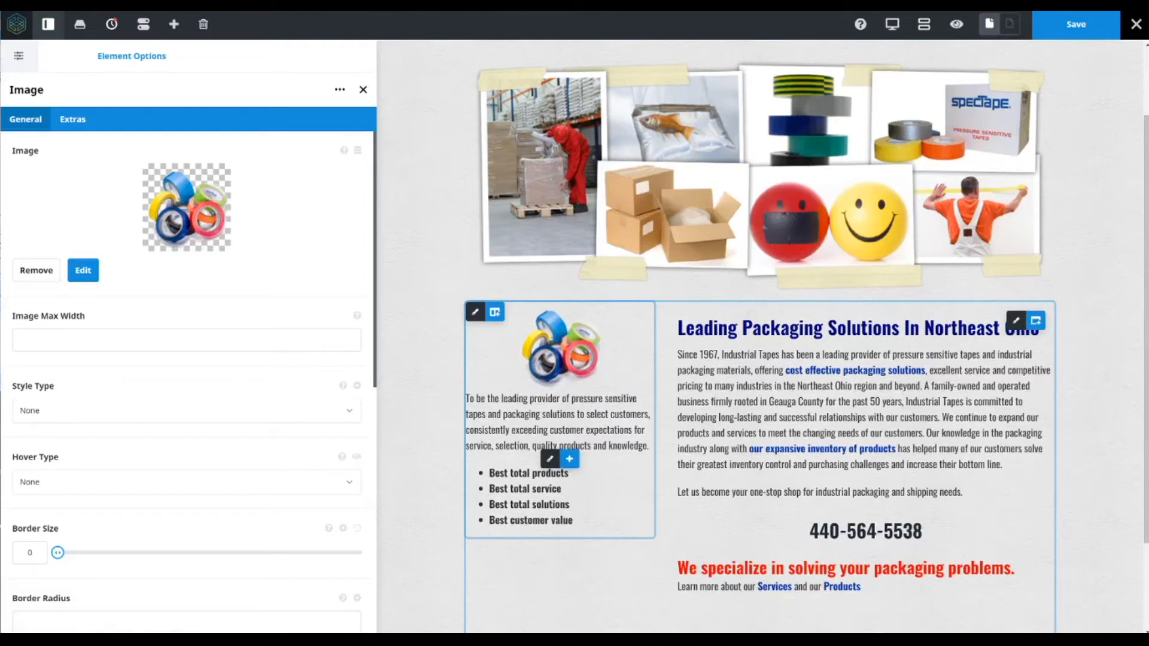
click(608, 459)
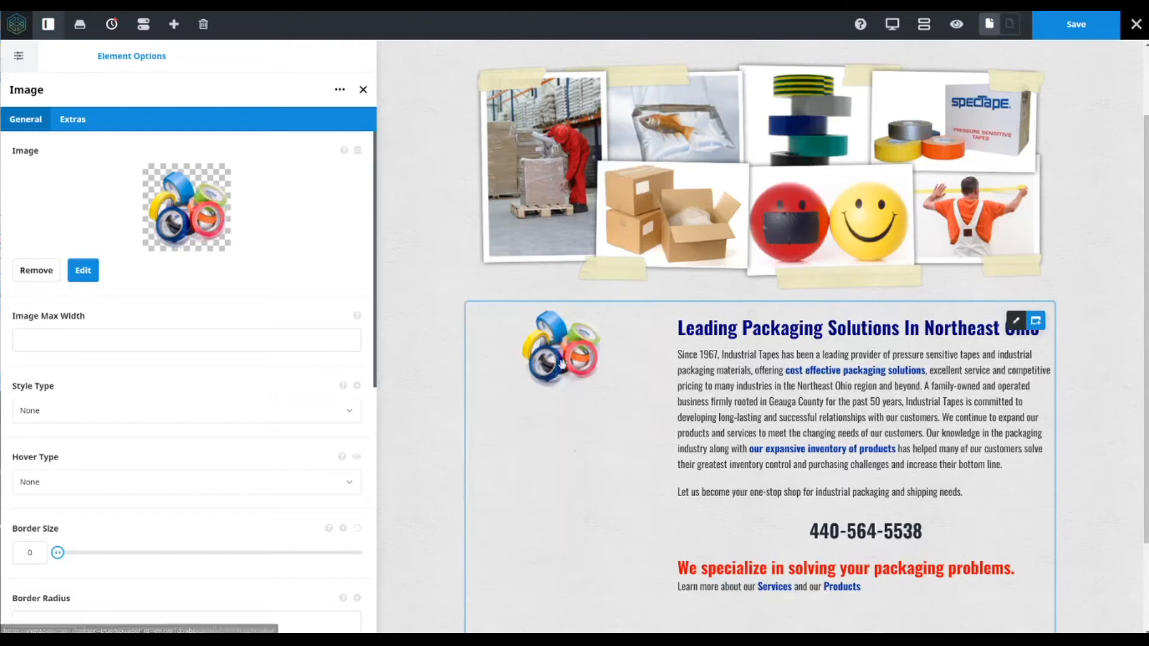
click(607, 347)
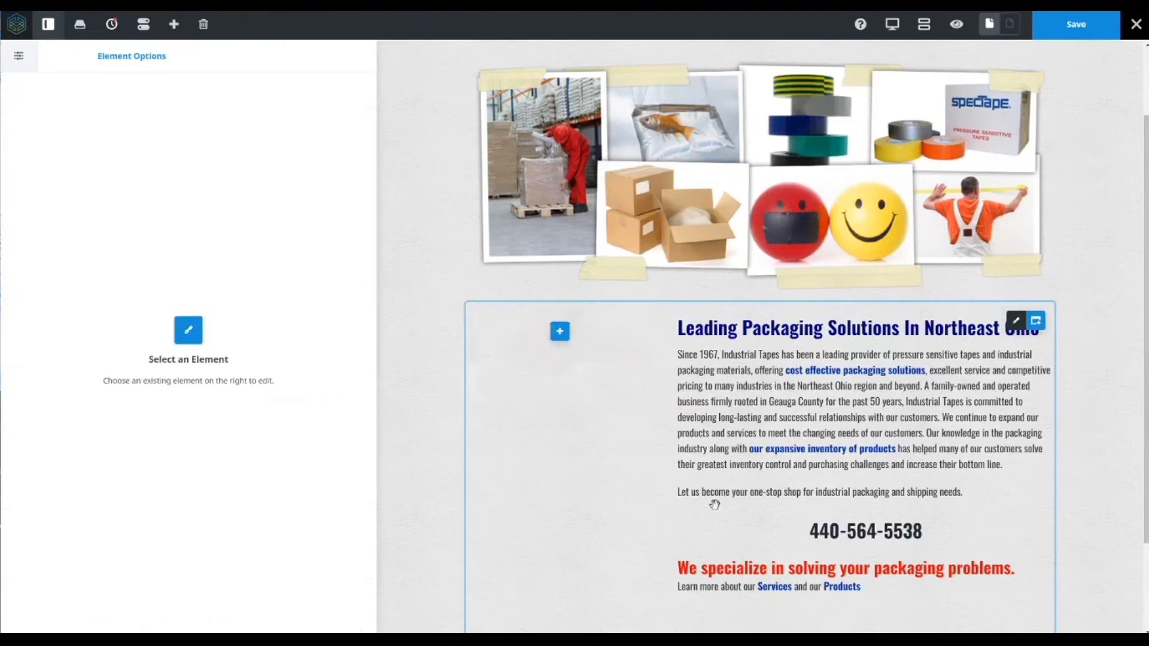
- Step back through the edit history to the Deleted Text Block Element and then the Edited Image - Image entries
click(111, 25)
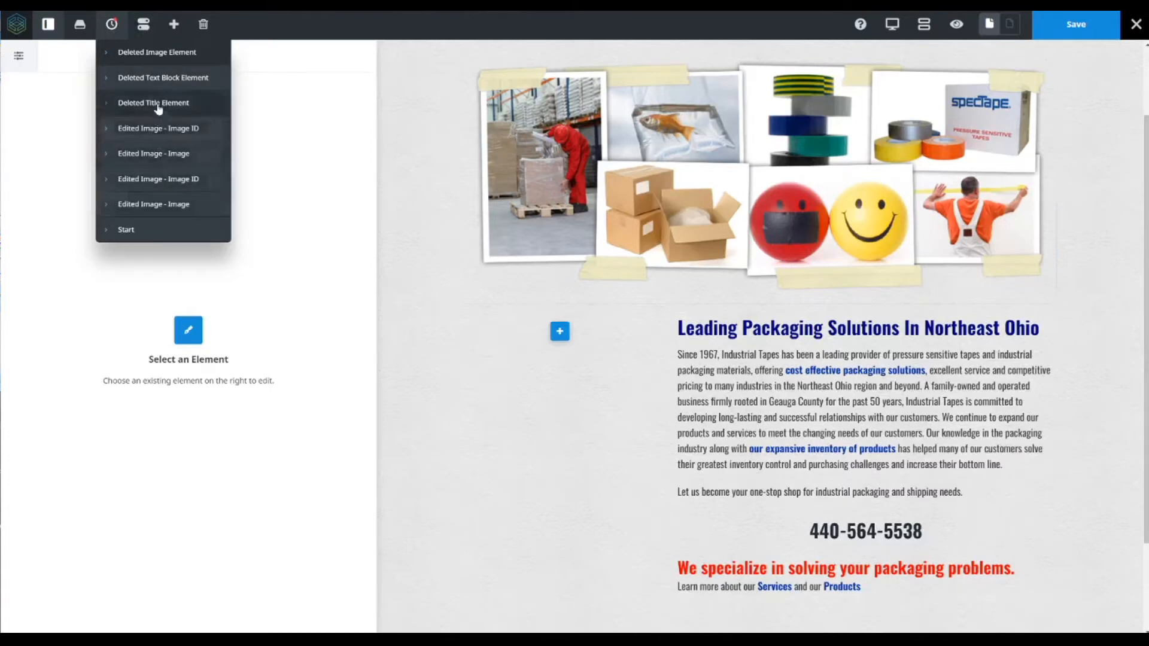
click(108, 80)
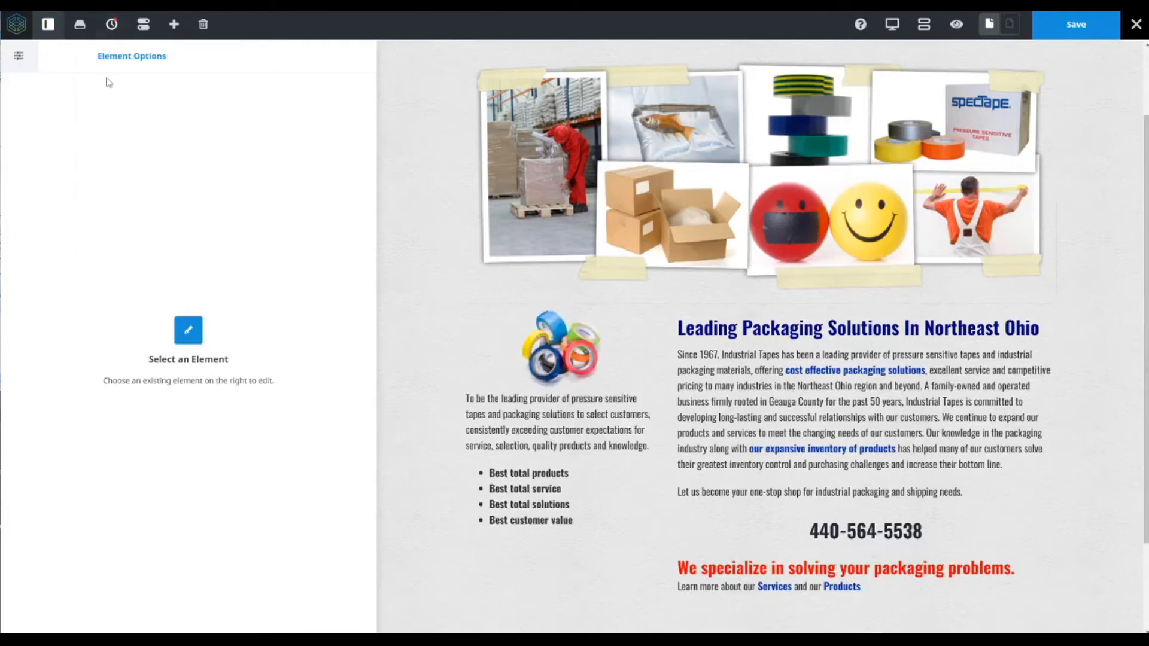
click(122, 24)
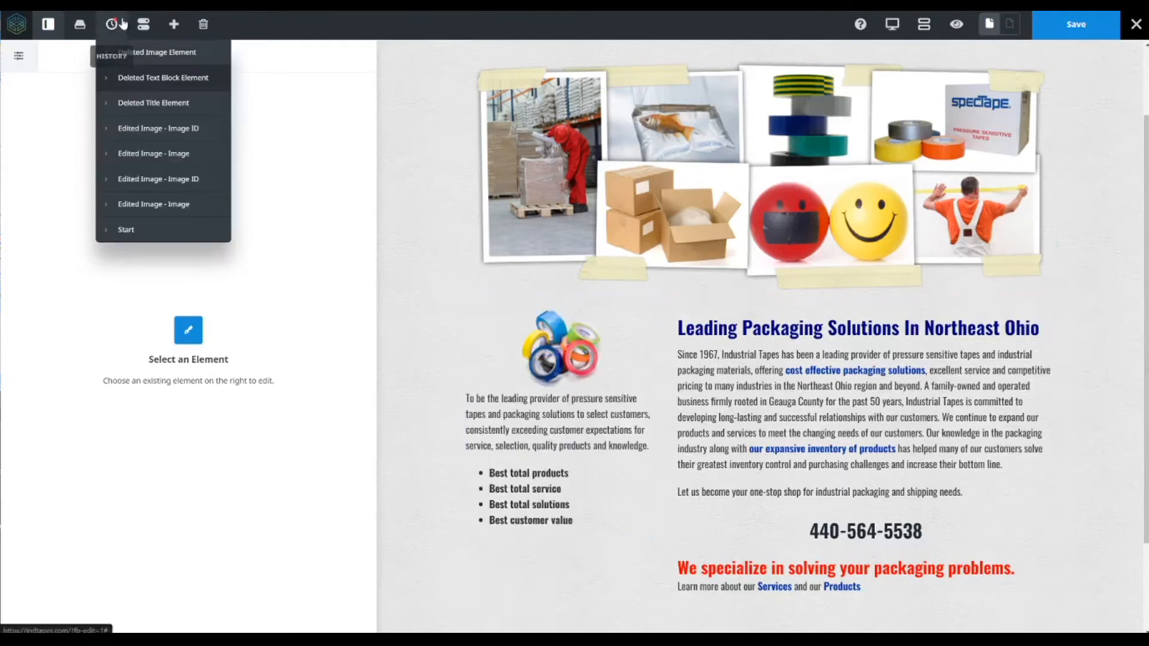
click(155, 153)
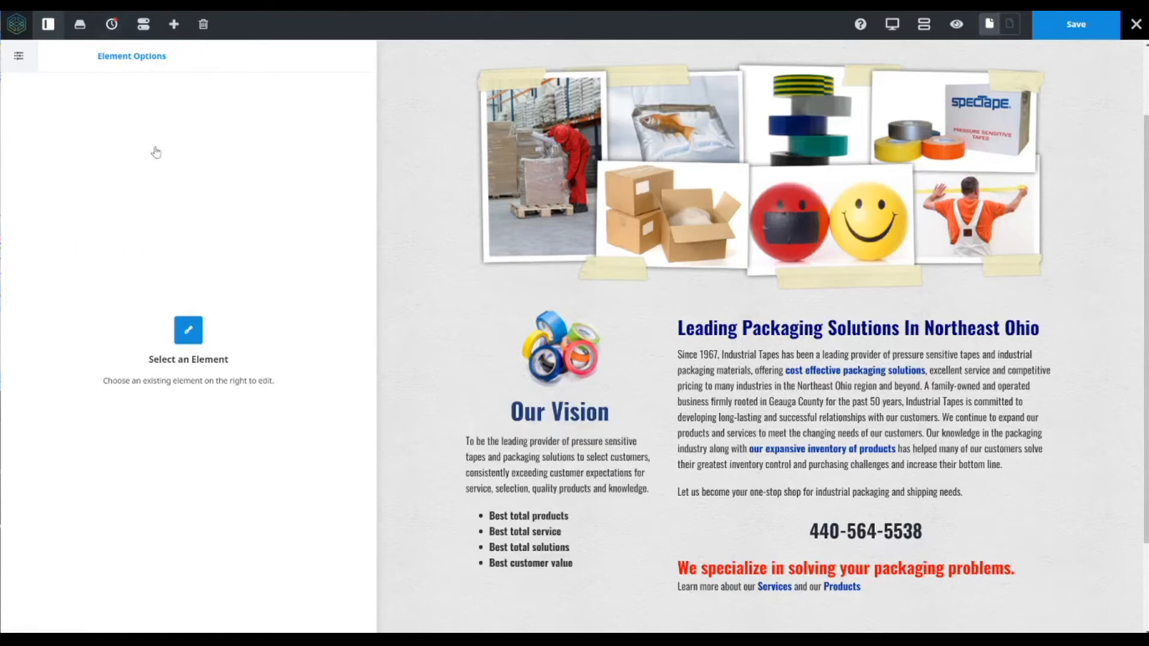
- Revert the page through the edit history to its Start state
click(111, 24)
click(184, 235)
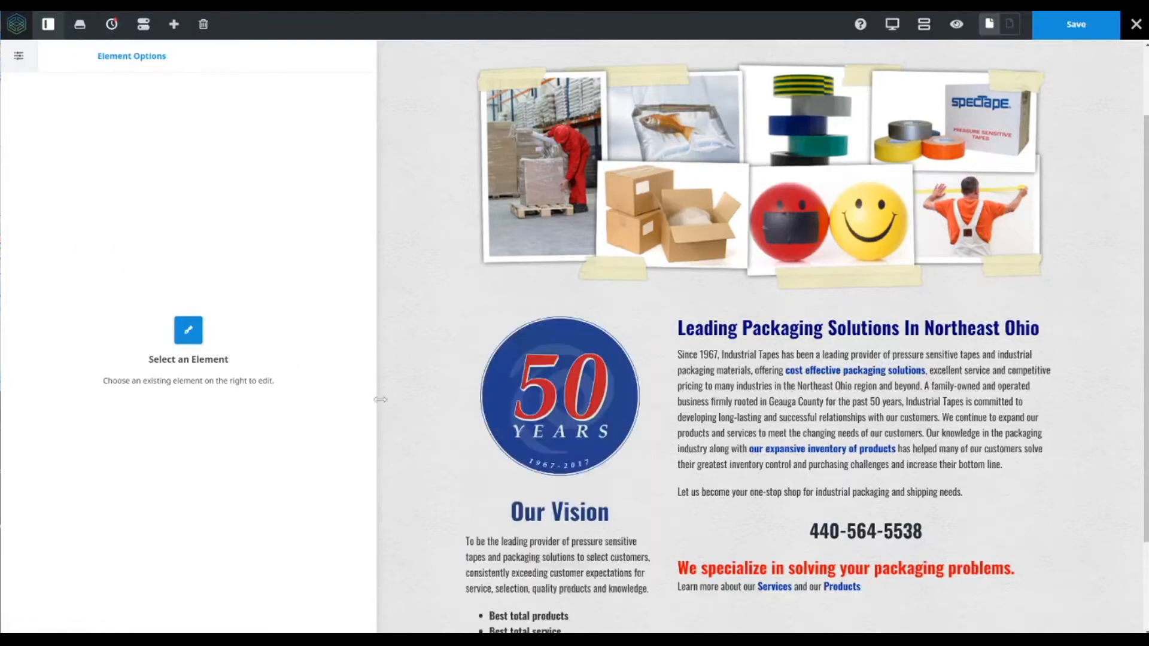
- Save the reverted page and open the edit history to view its entries
scroll(564, 483, down, 2)
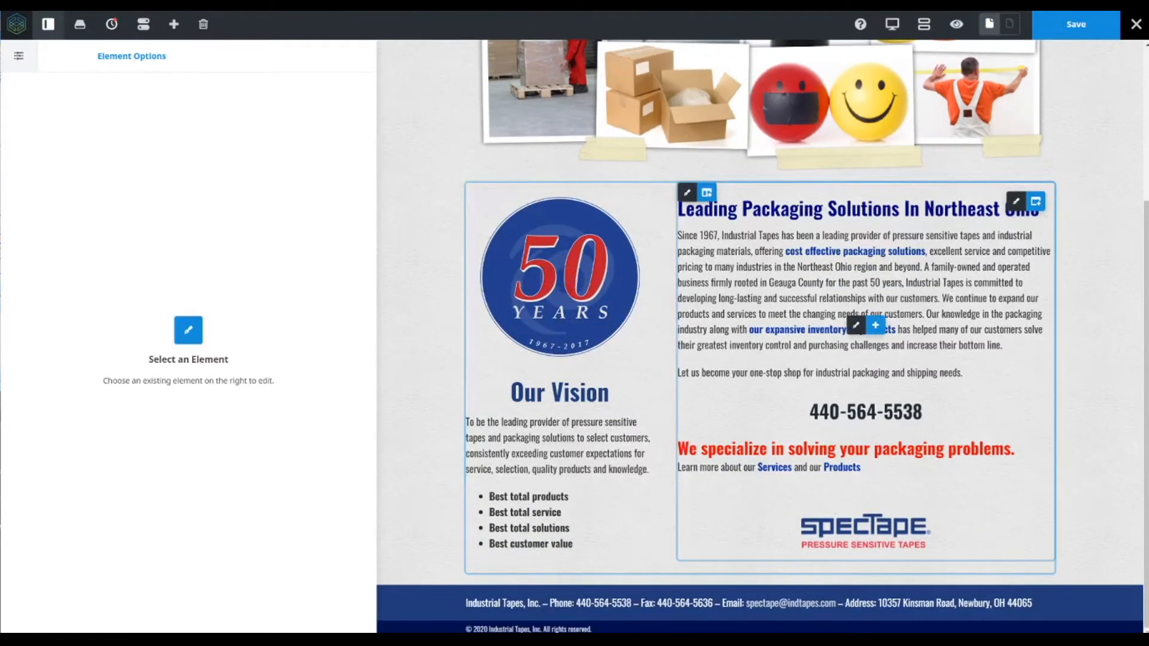
click(1076, 24)
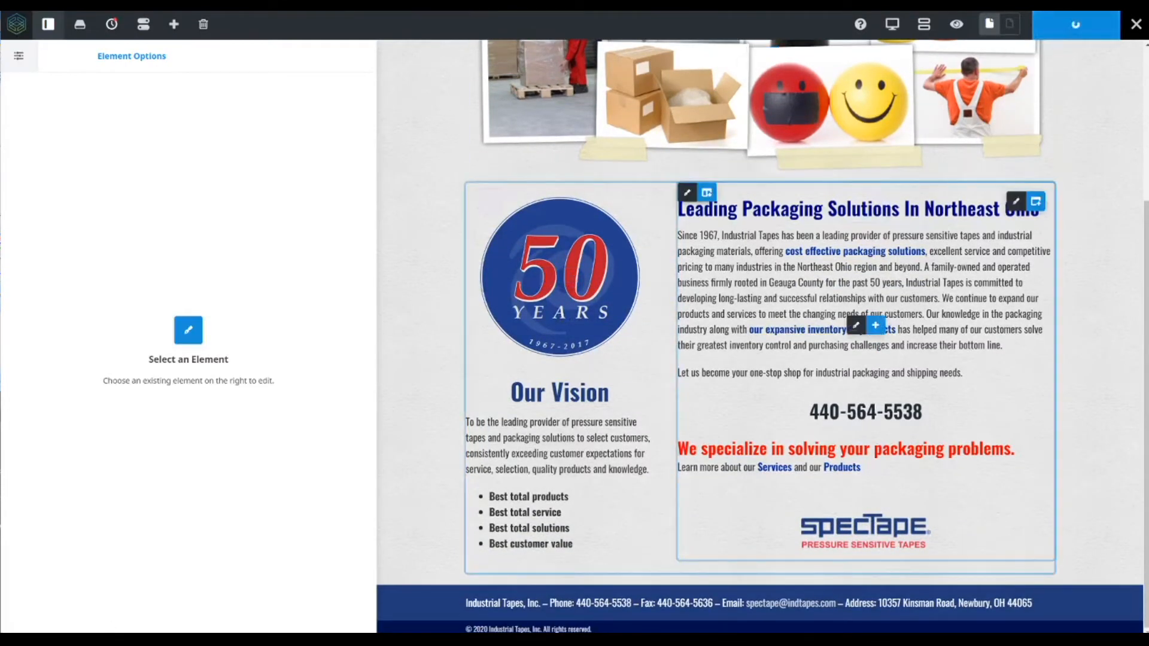
click(111, 24)
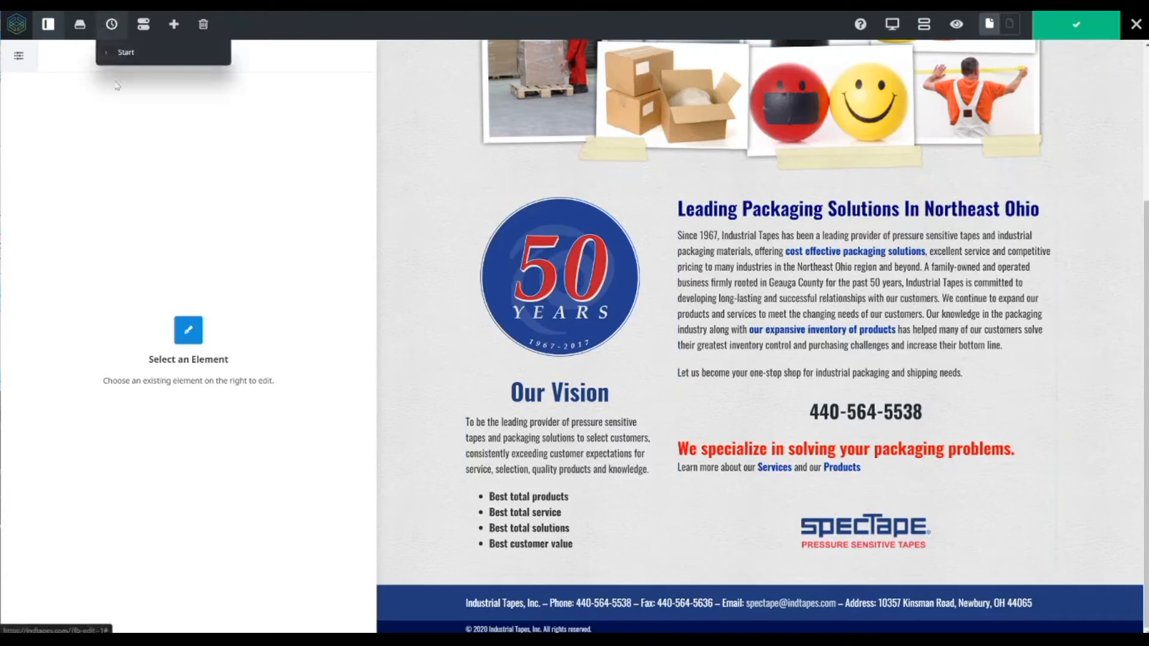
mouse_move(120, 25)
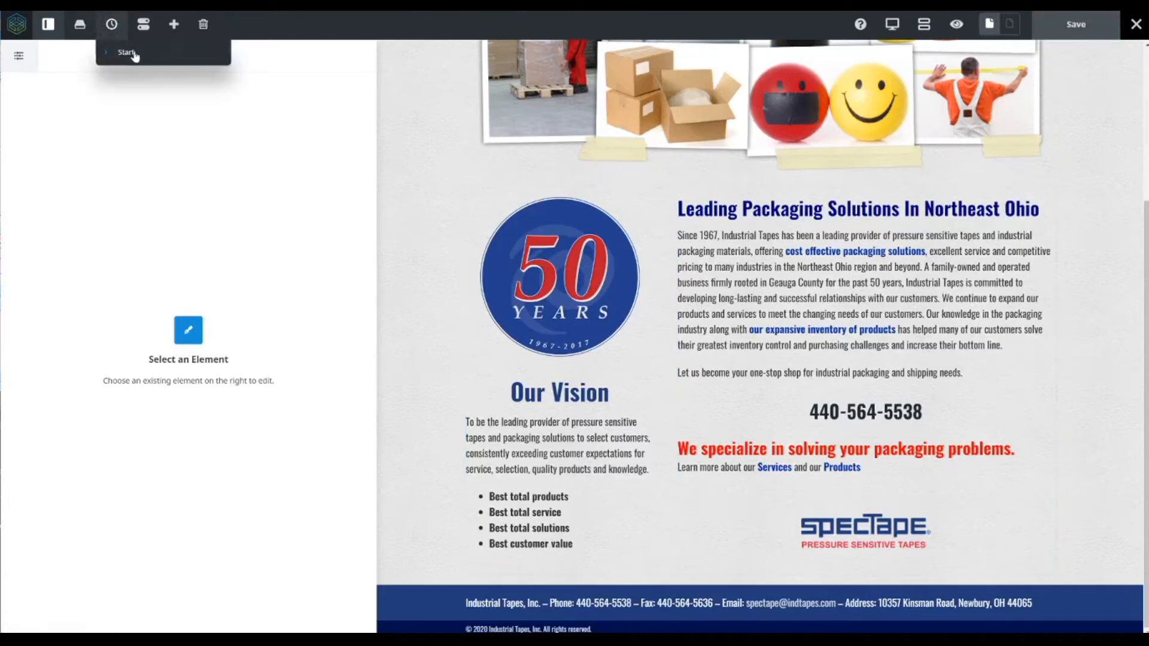
scroll(409, 222, up, 4)
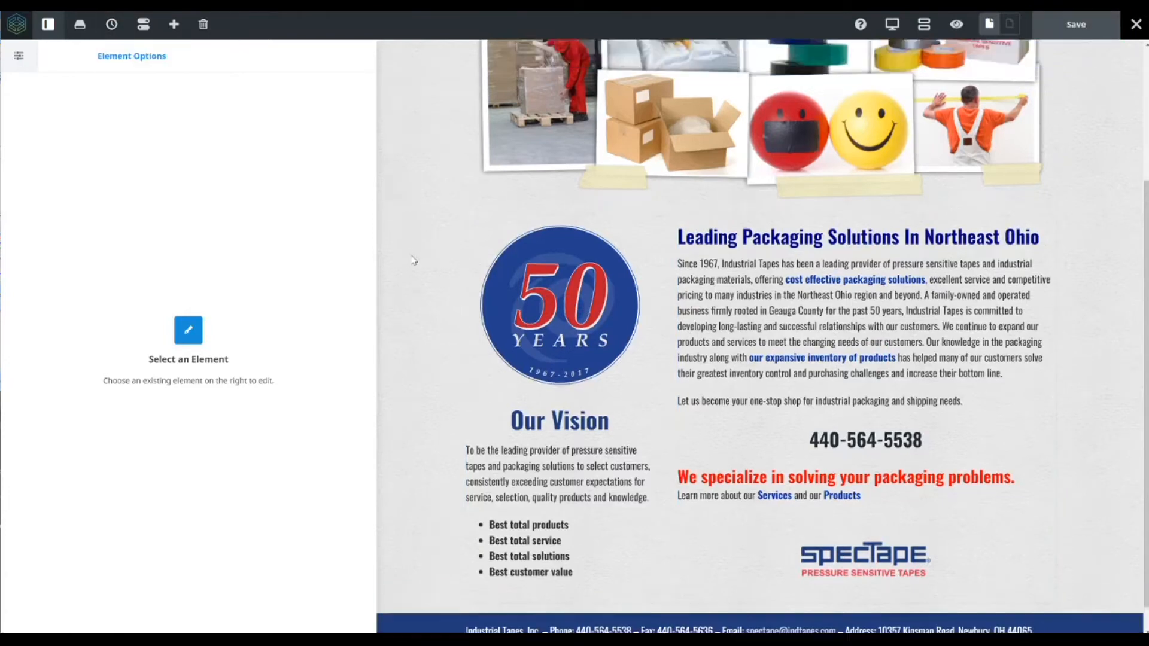
- Delete the old Home backup 5-19-20 template from the library's saved templates
click(80, 25)
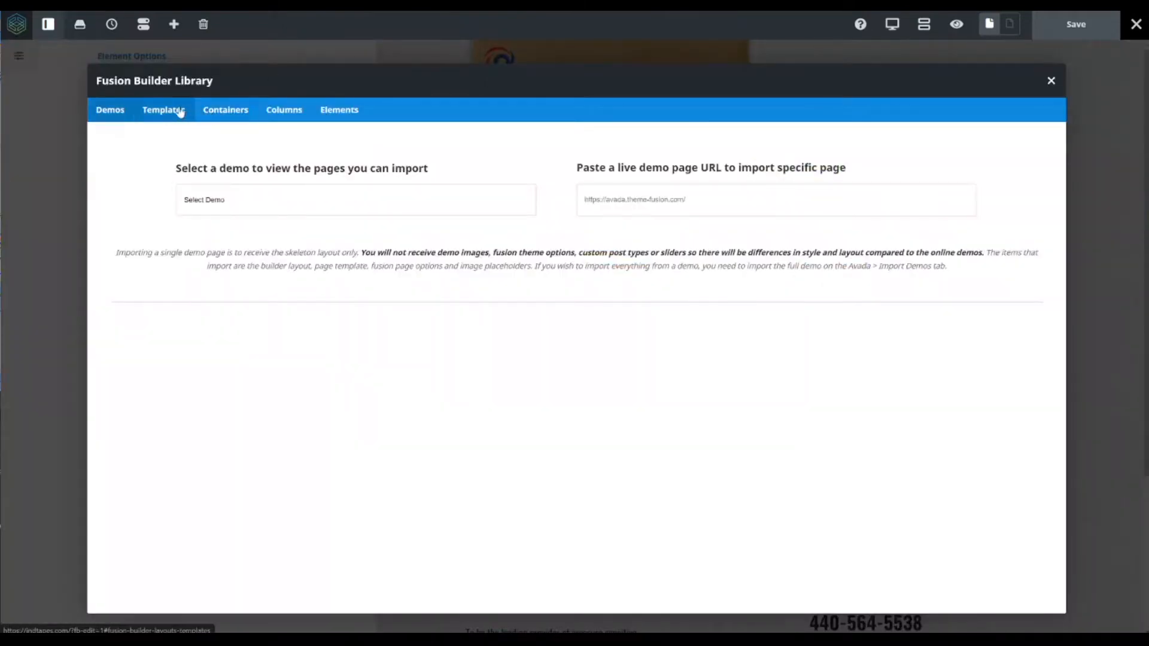
click(1051, 80)
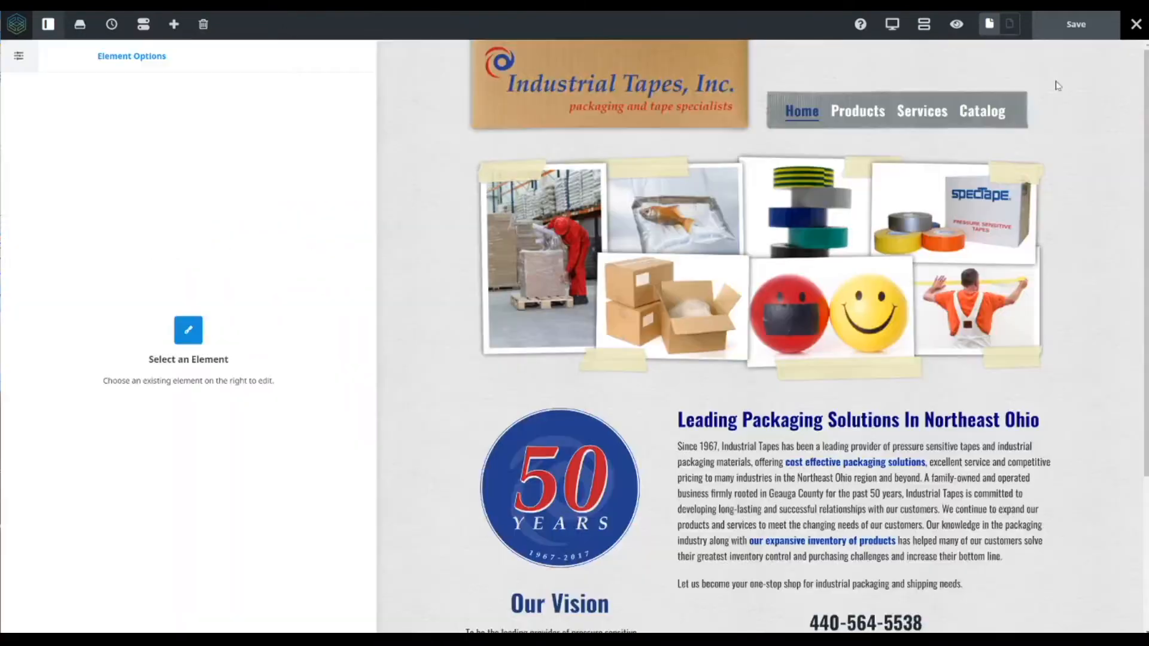
click(80, 26)
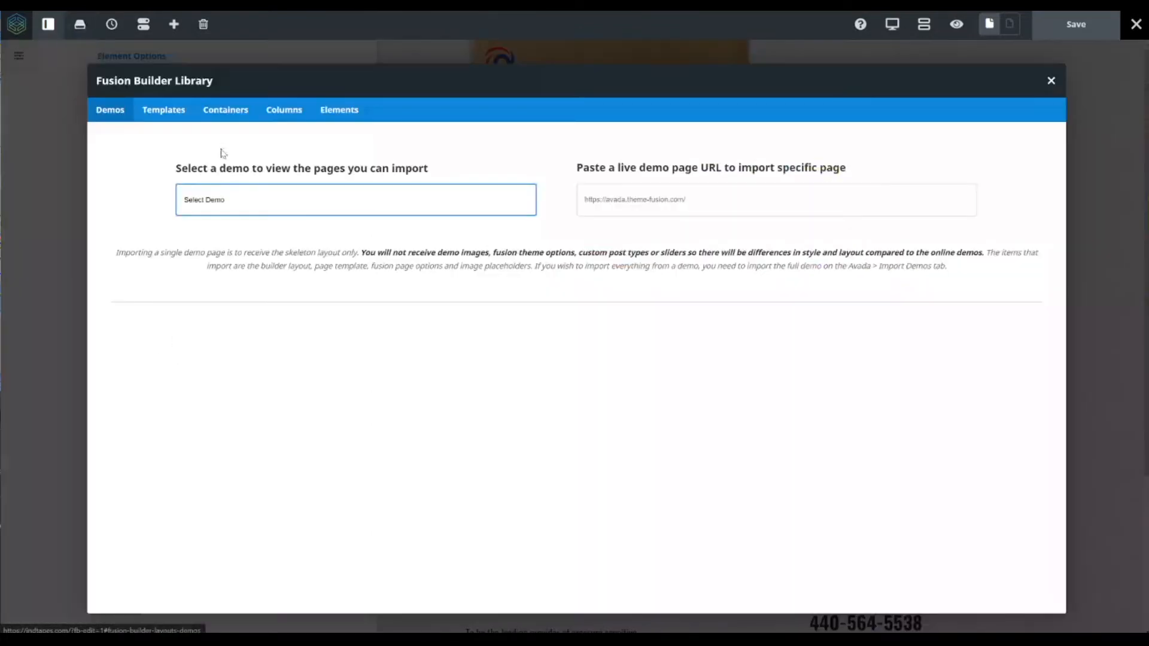
click(174, 111)
mouse_move(287, 336)
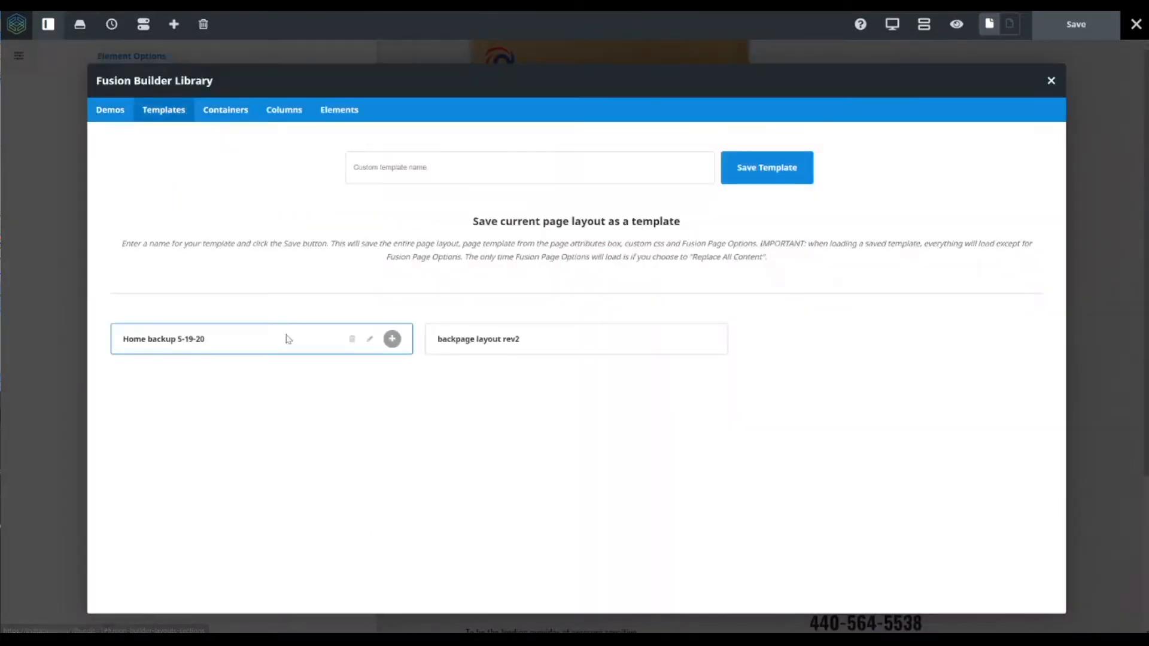
click(352, 341)
click(612, 384)
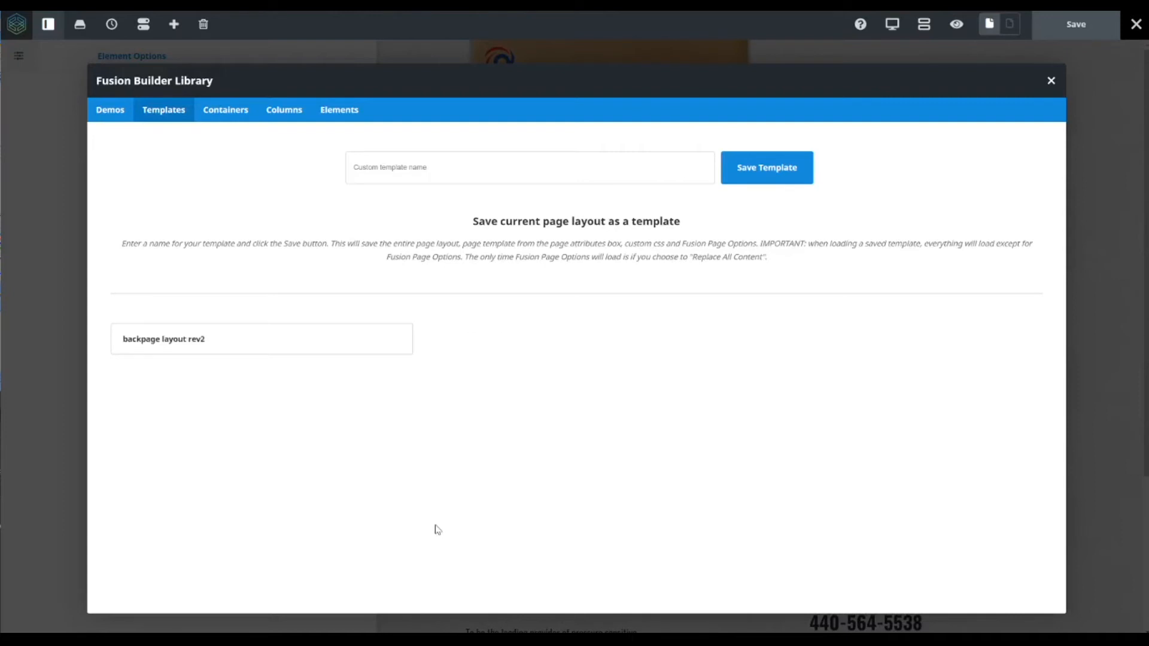
- Save the current page layout as a new template named home backup 5-19-20
click(392, 169)
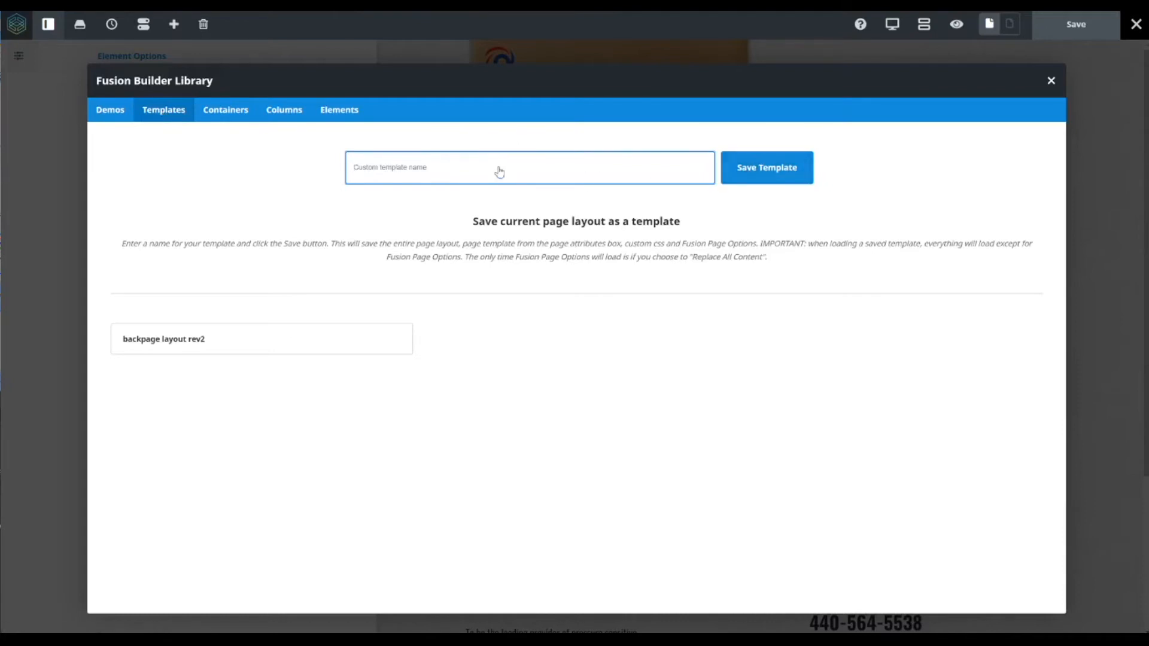
text(home backup 5-19-20)
click(753, 173)
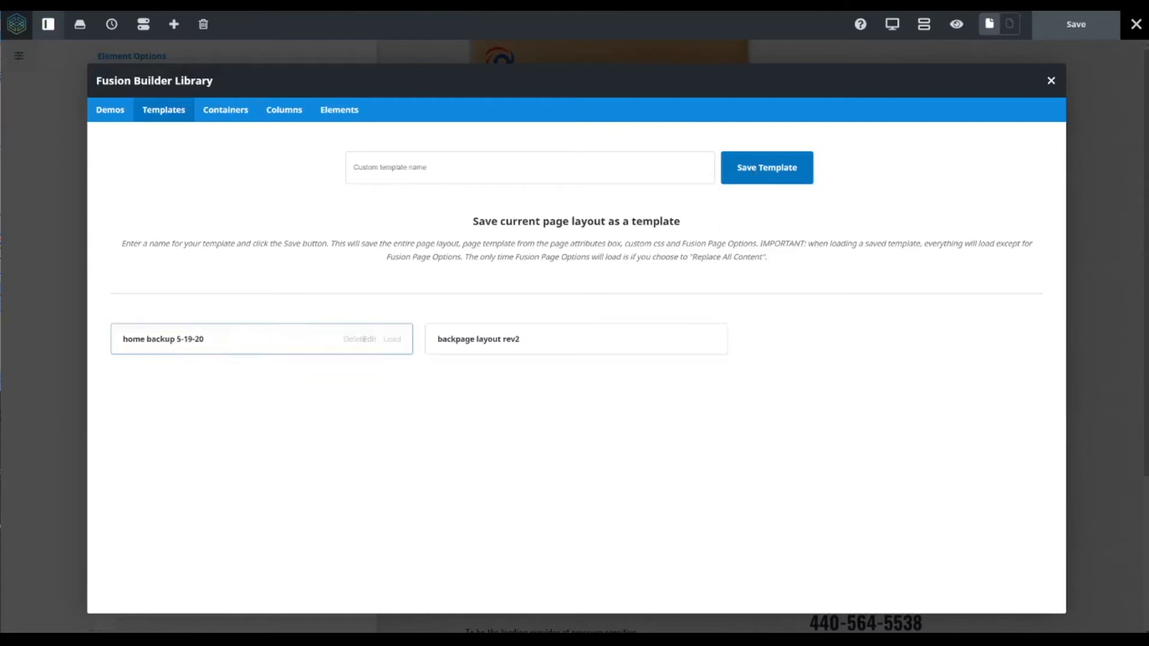
click(1051, 80)
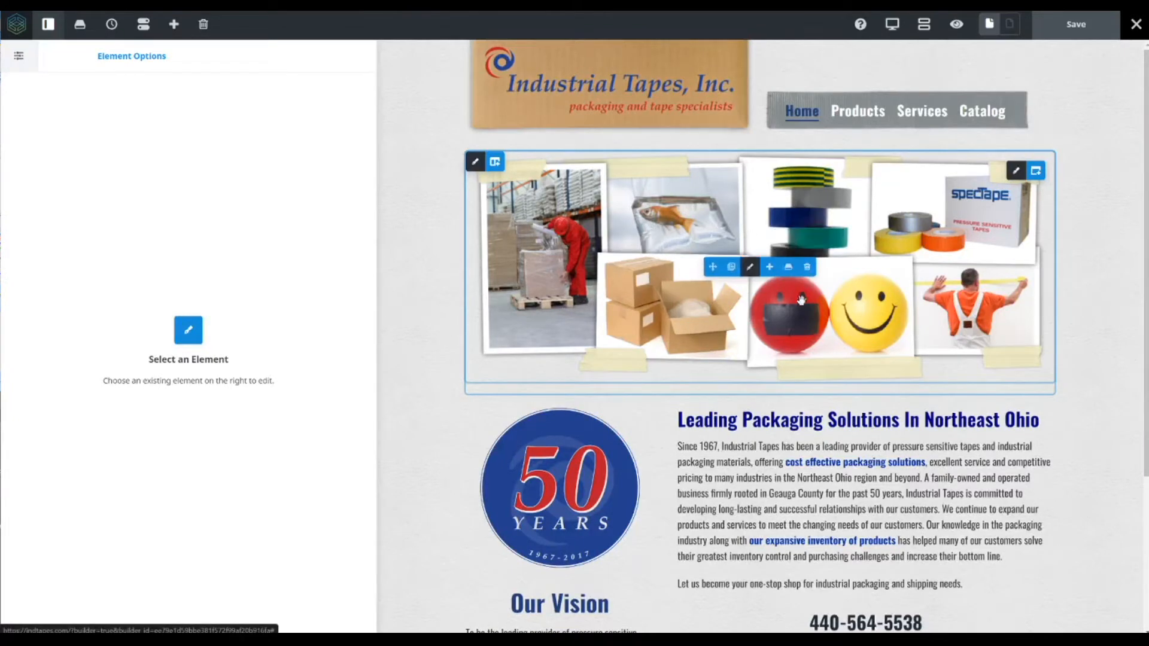
- Delete the photo collage image, then the right and left columns of the content section below it
click(808, 268)
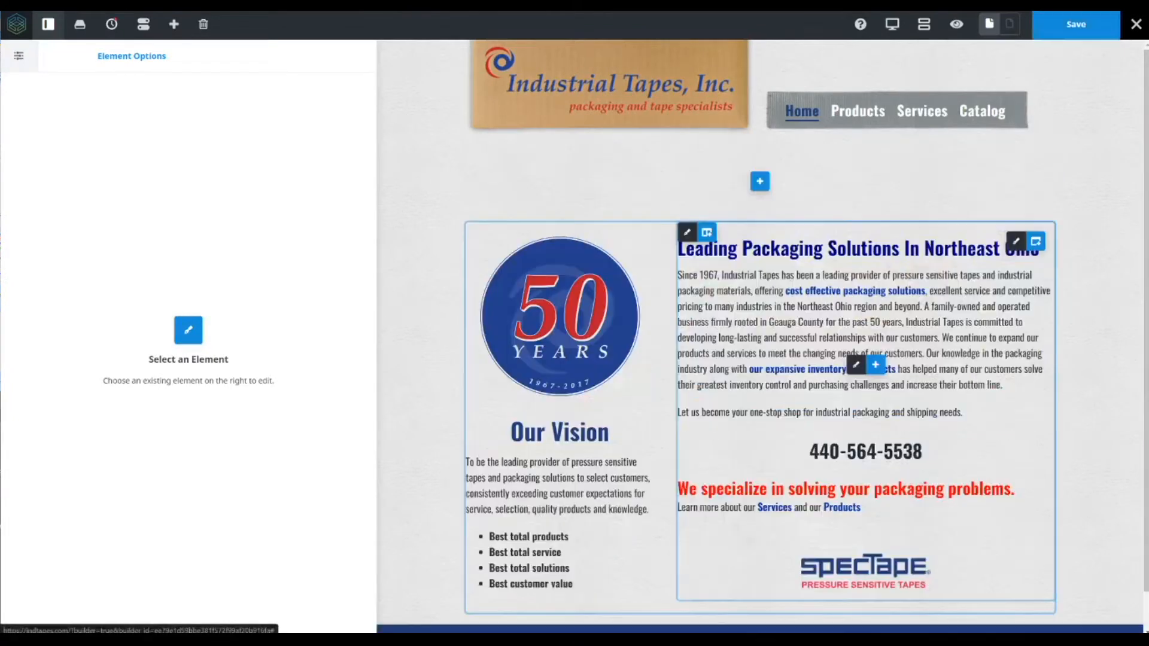
click(785, 233)
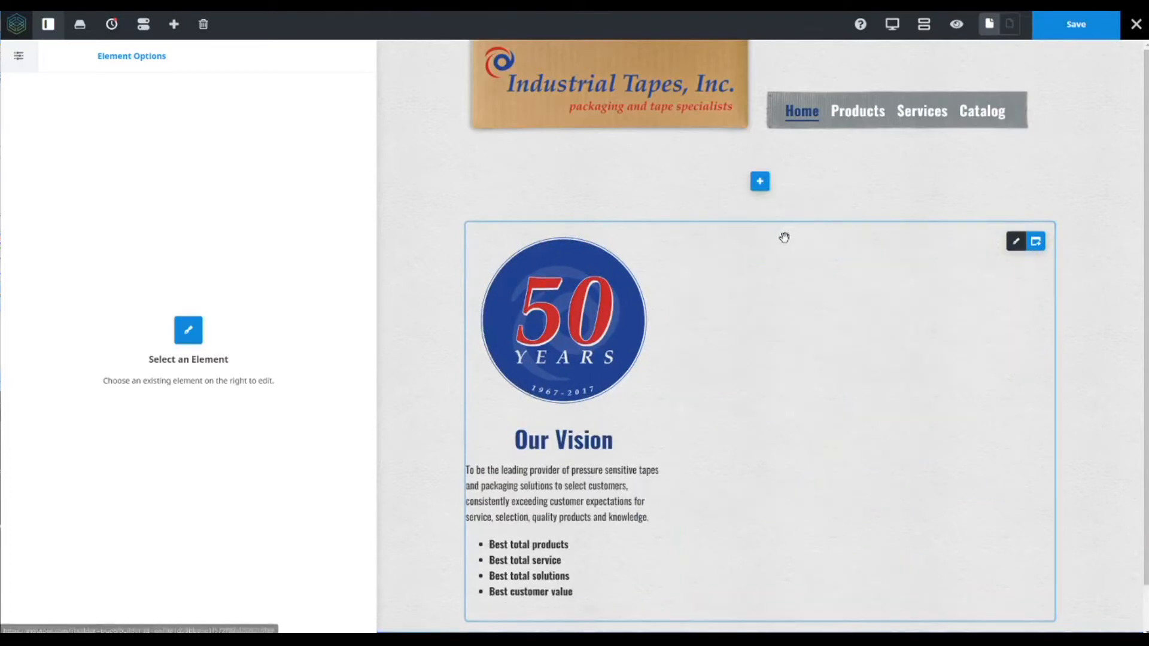
click(573, 233)
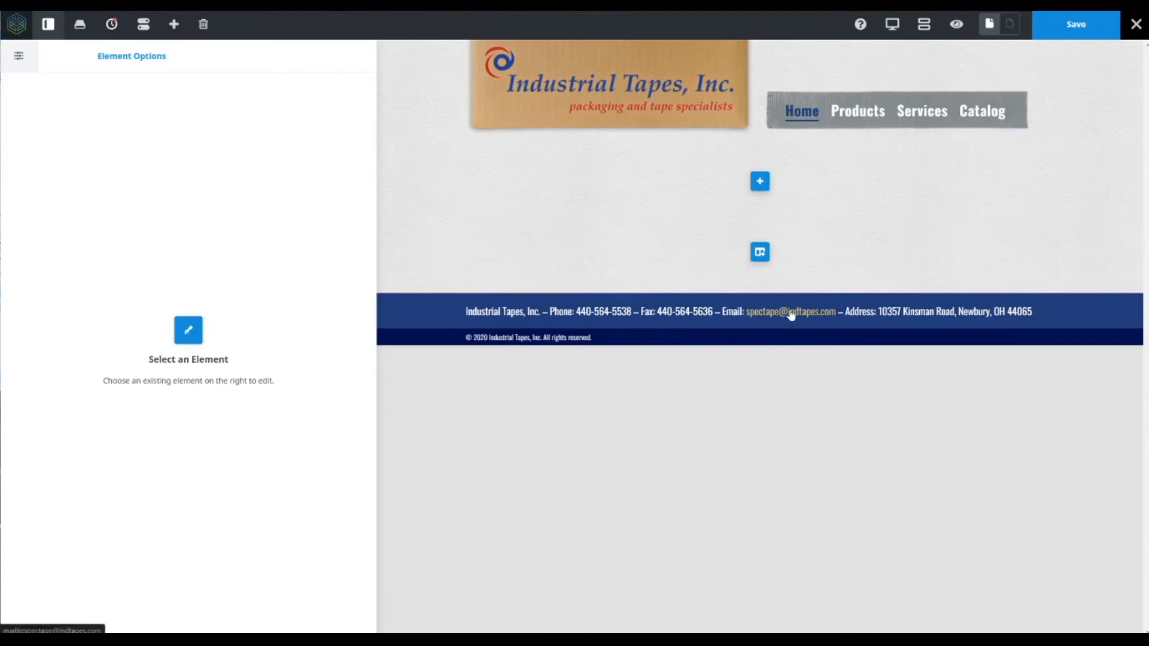
click(114, 27)
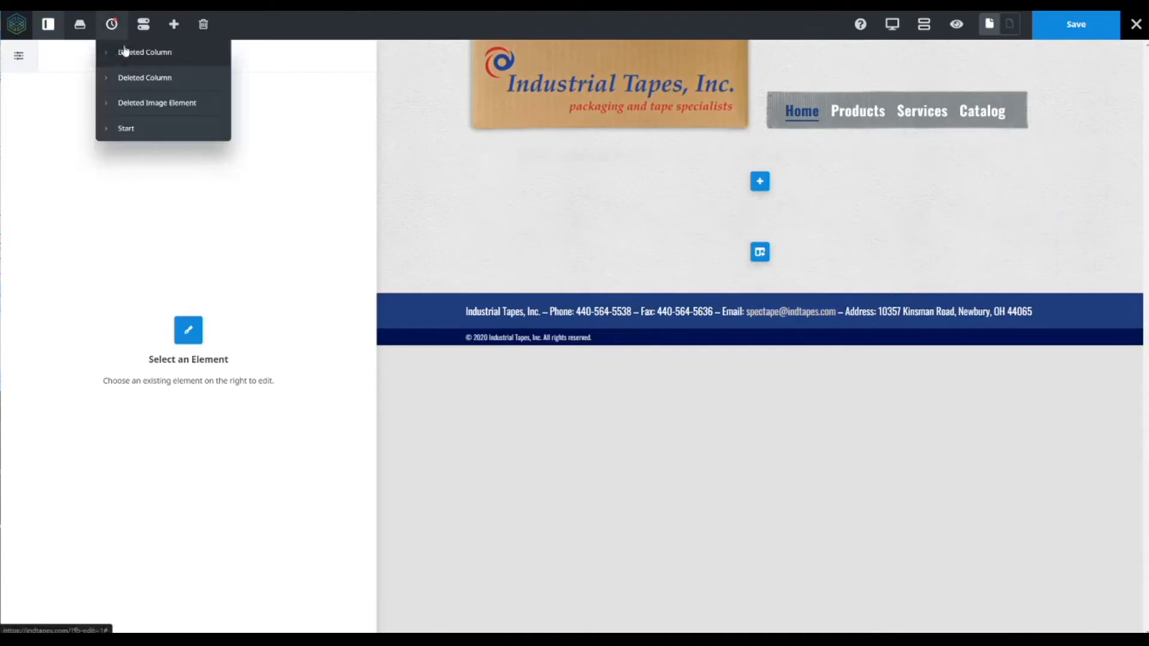
- Load the home backup 5-19-20 template from the library, replacing all page content
click(80, 24)
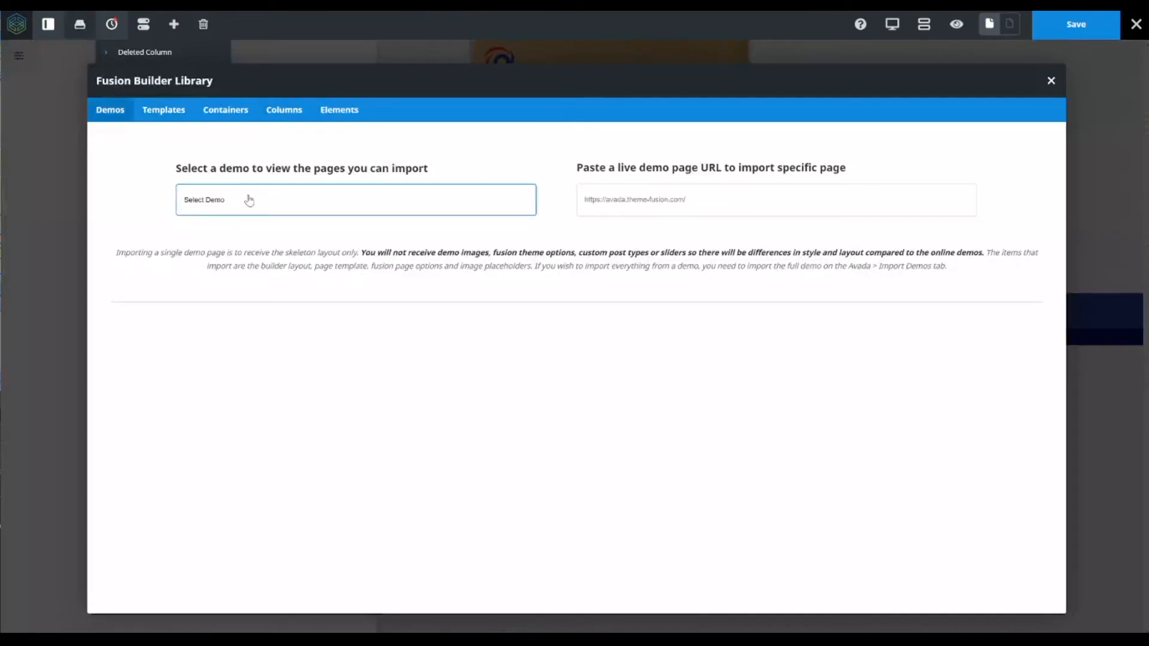
click(180, 111)
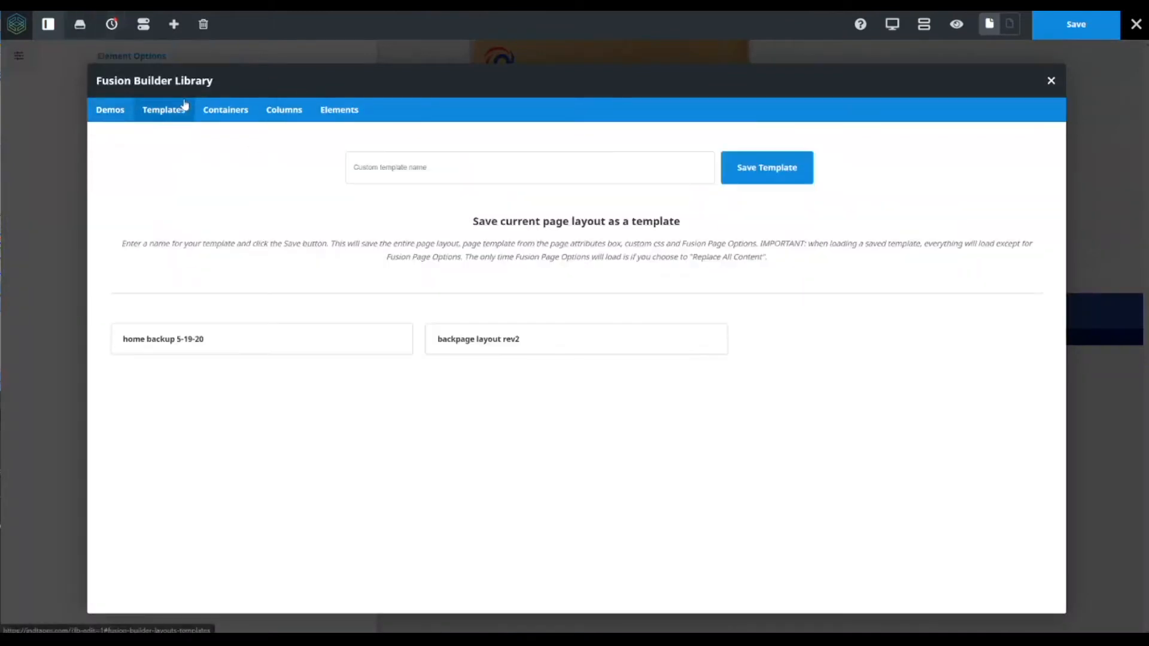
mouse_move(395, 345)
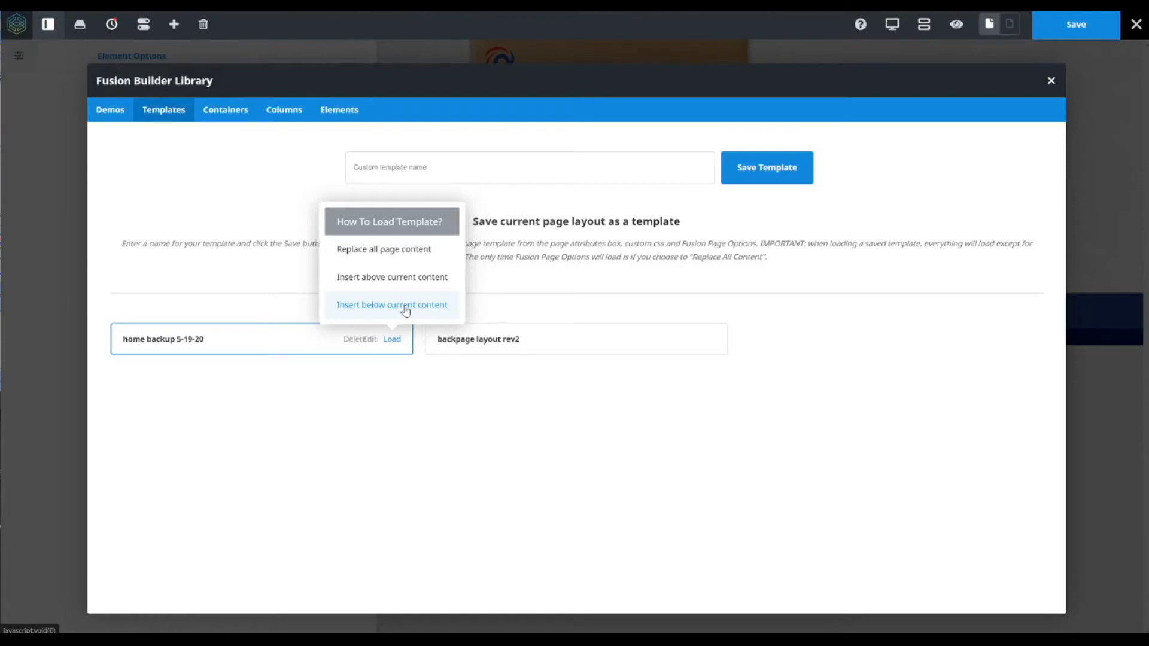
click(396, 251)
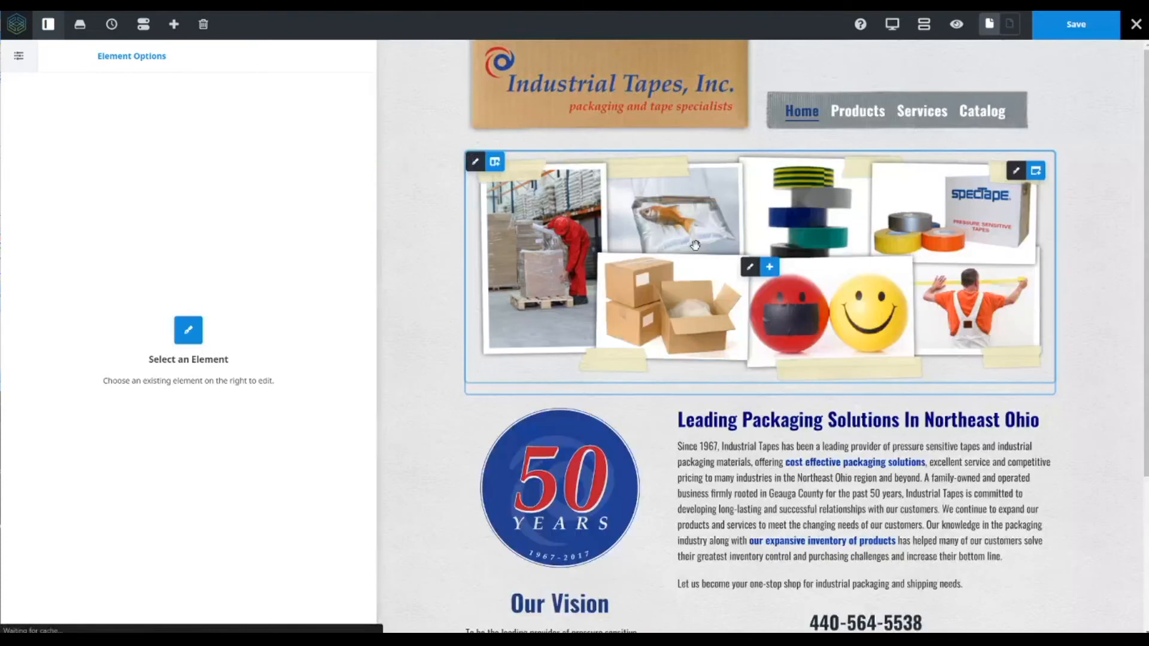
- Clone the main text block in the right column of the content section
scroll(428, 332, down, 3)
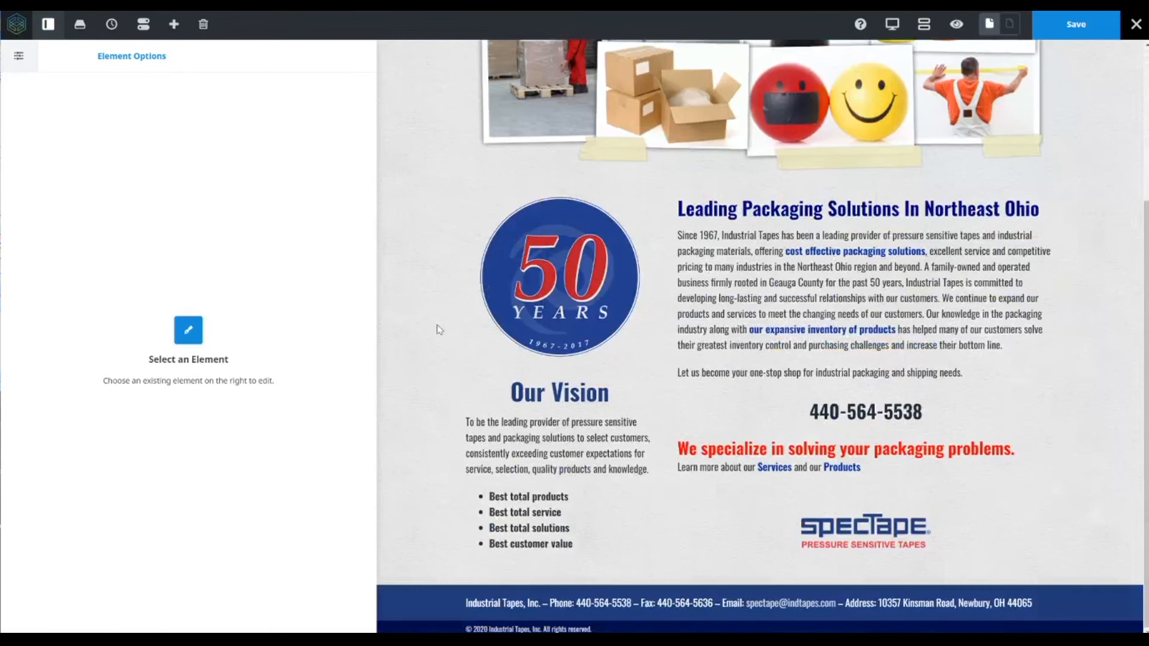
scroll(443, 361, up, 3)
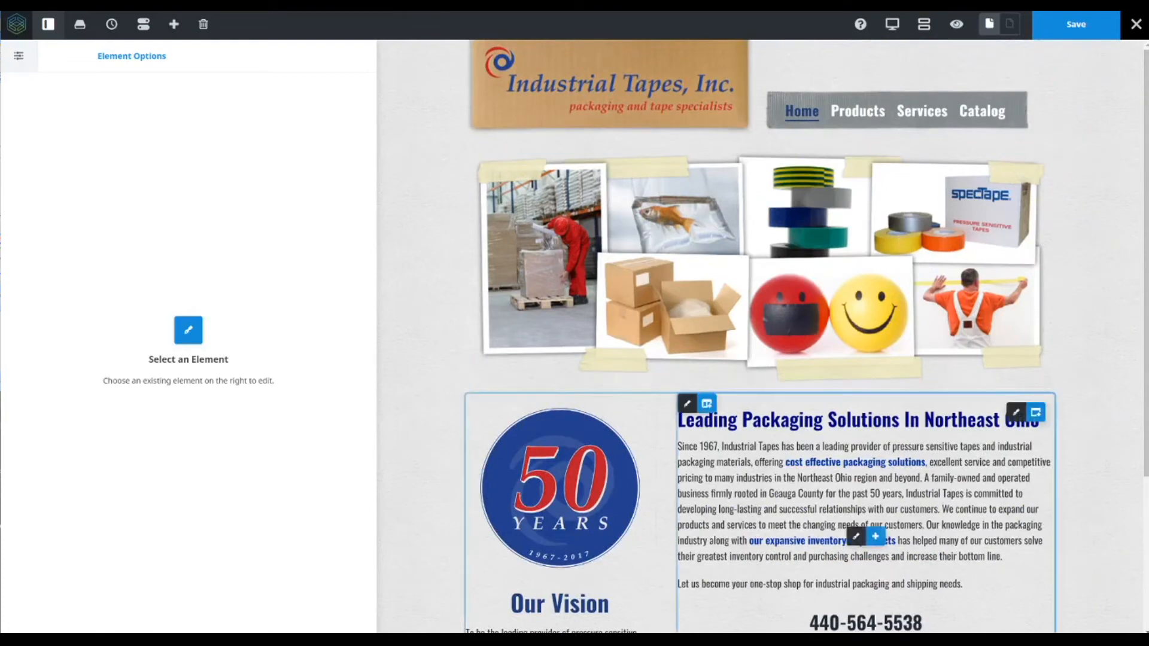
scroll(767, 415, down, 3)
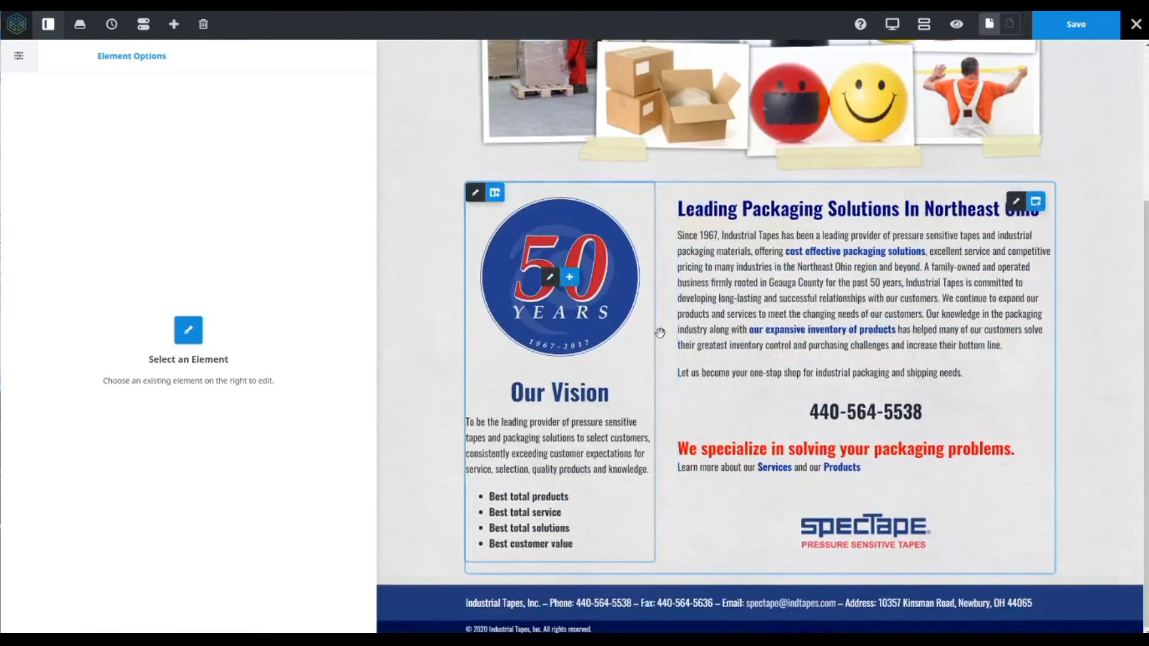
click(173, 25)
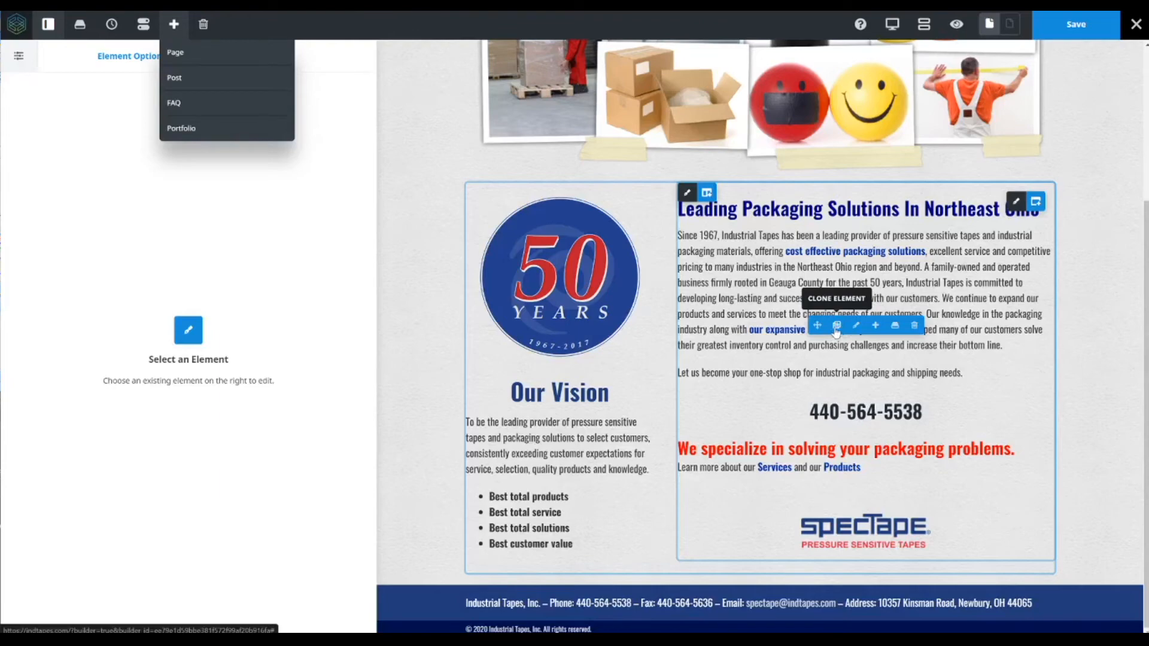
click(836, 328)
scroll(862, 333, down, 4)
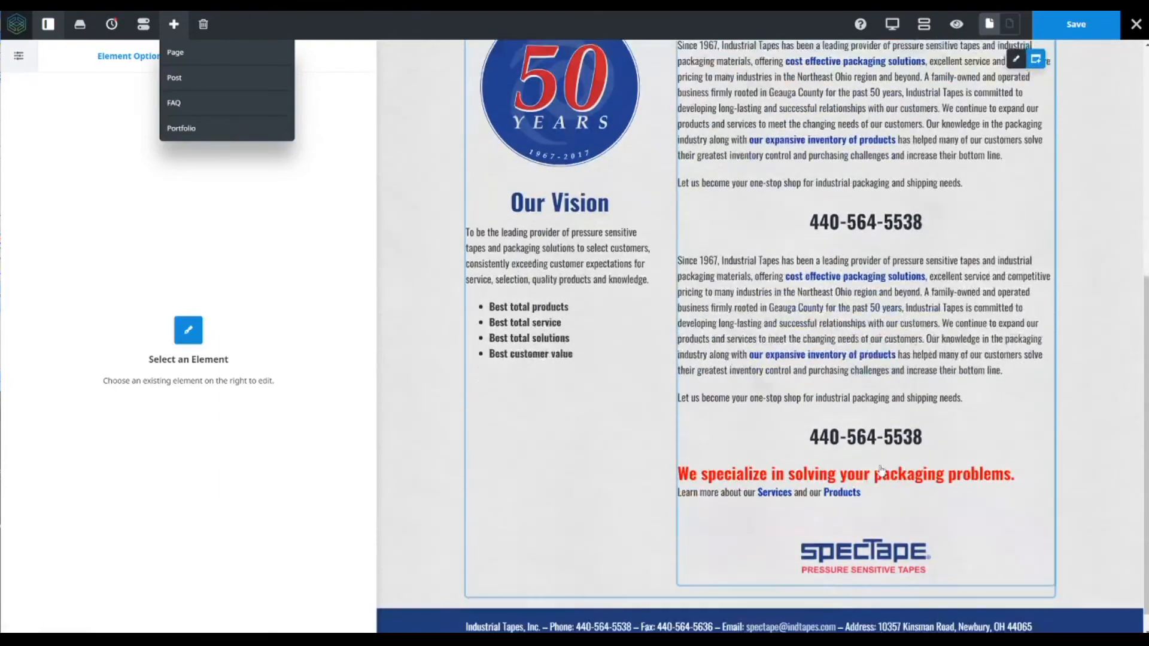
- Delete the opening company-description paragraph from the cloned text block's content
click(856, 327)
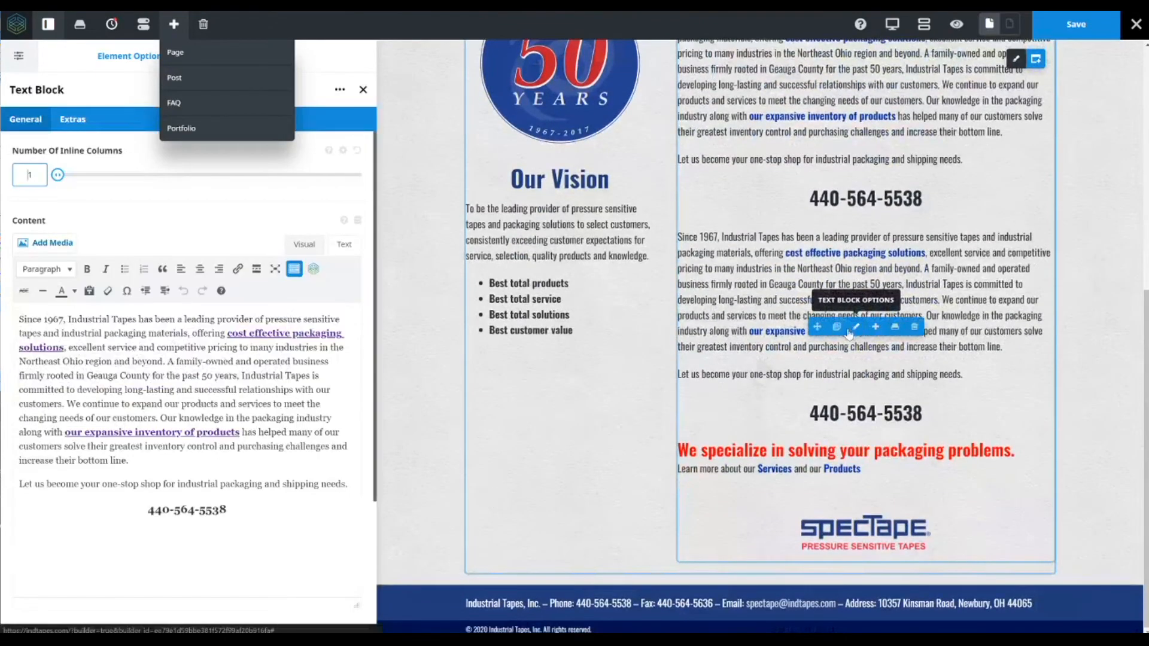
drag(129, 461, 19, 319)
key(BackSpace)
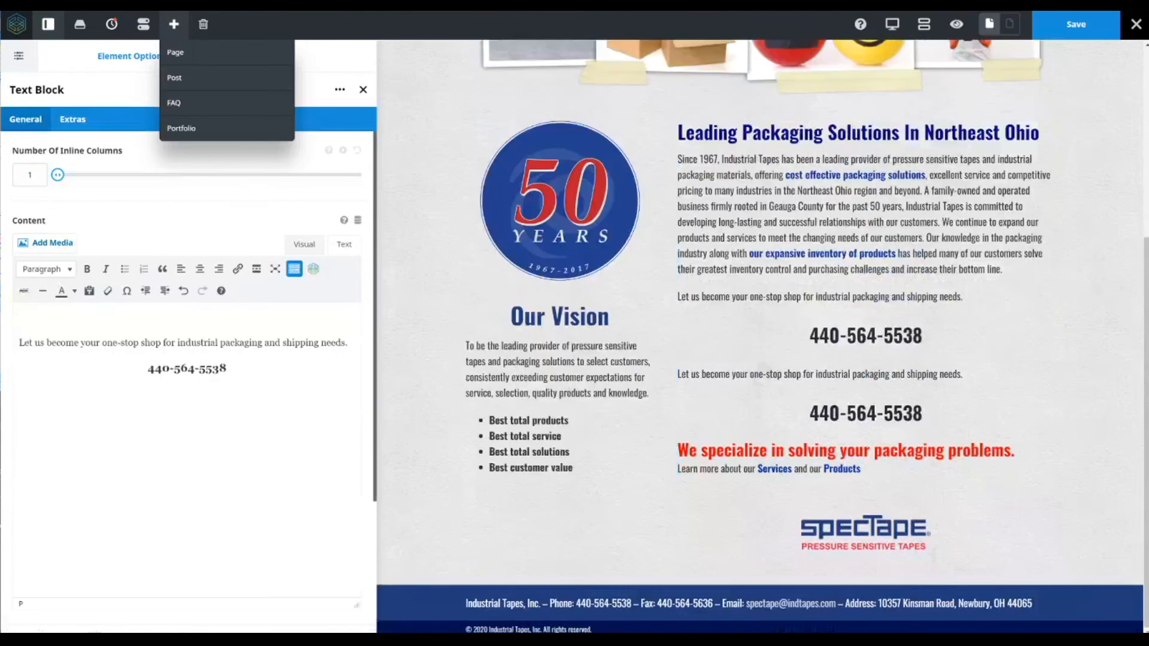
- Delete the cloned text block from the right column
click(148, 368)
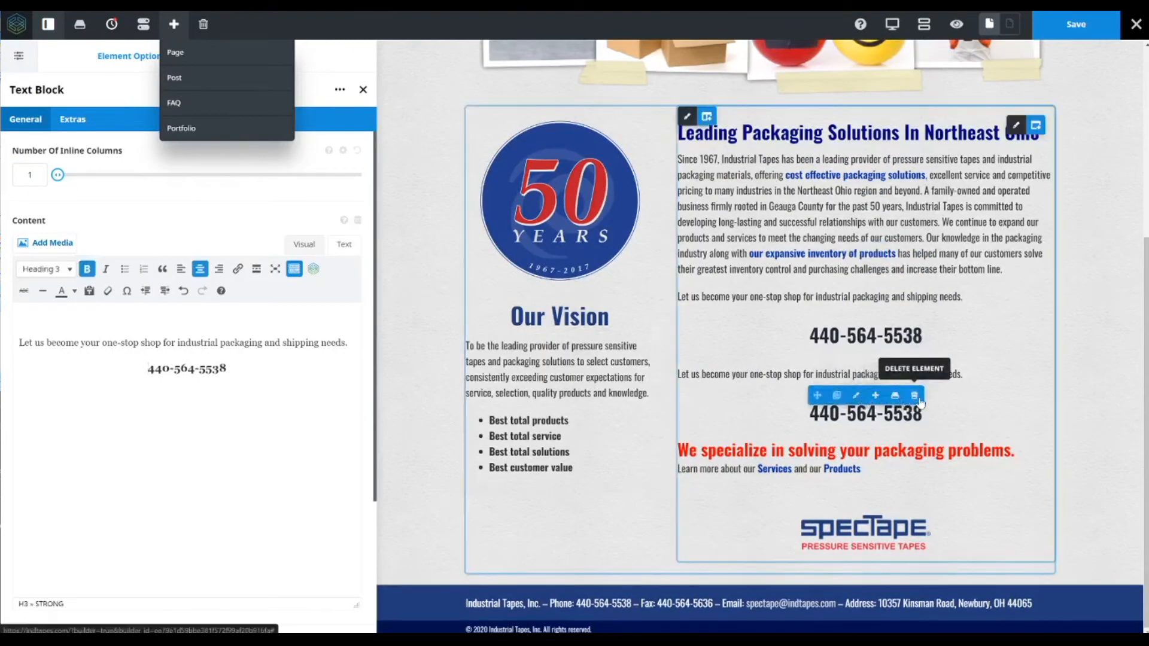
click(914, 395)
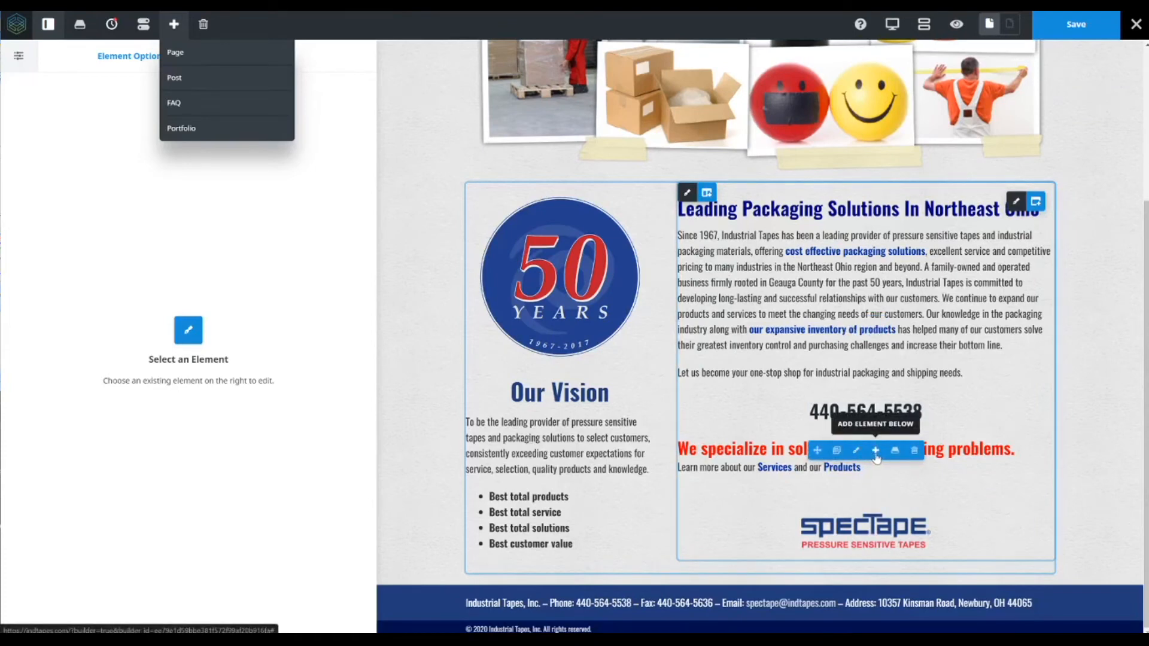
- Add an image element below the red specialize heading in the right column, inserting Tapes.png from the media library
click(876, 451)
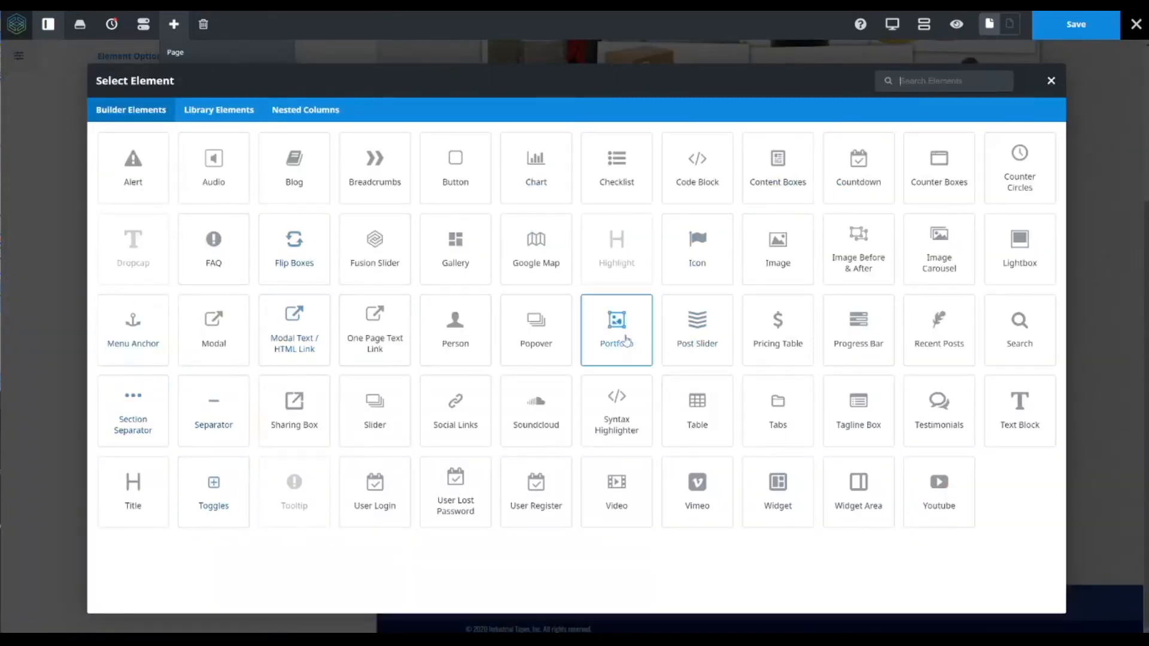
click(799, 254)
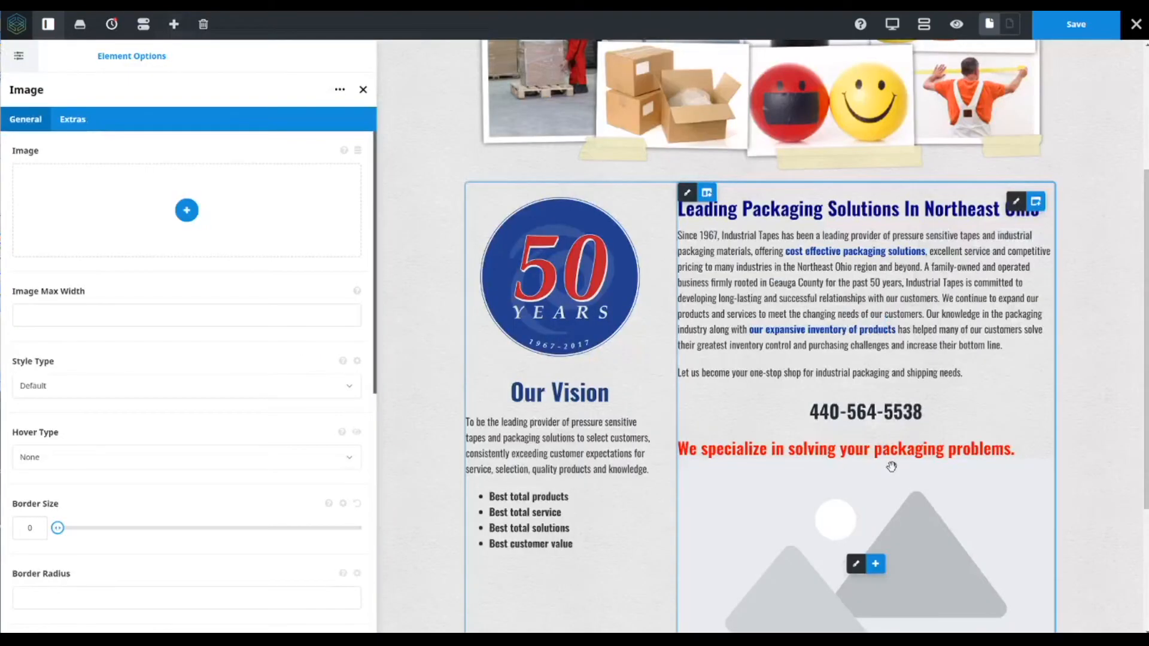
scroll(892, 467, down, 3)
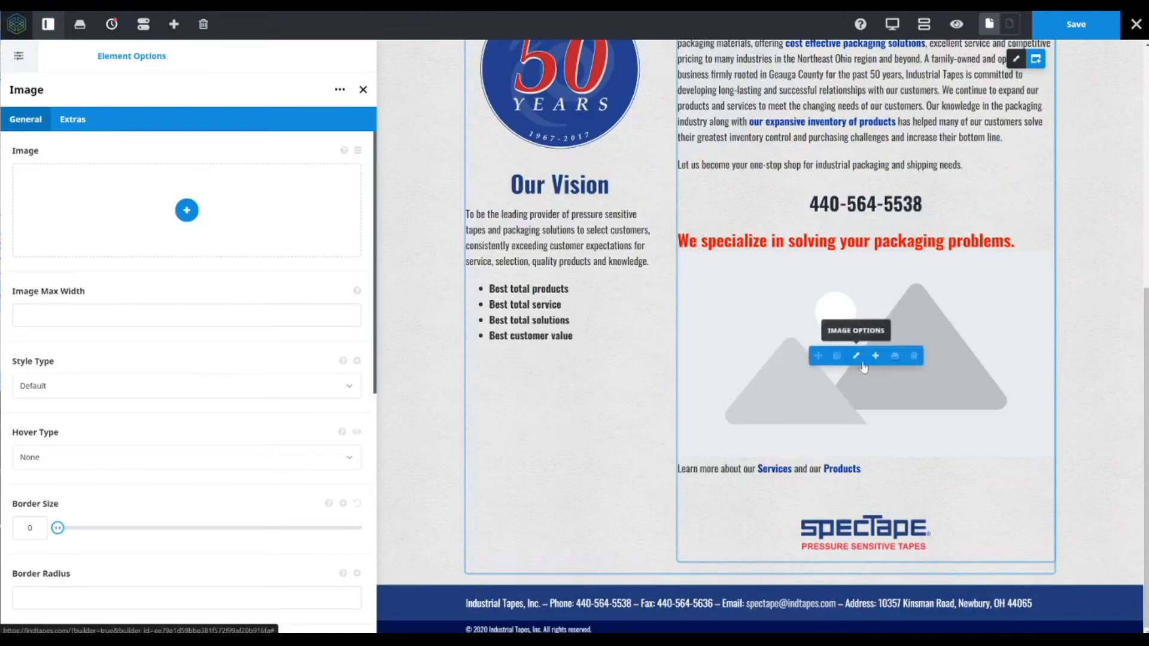
click(195, 214)
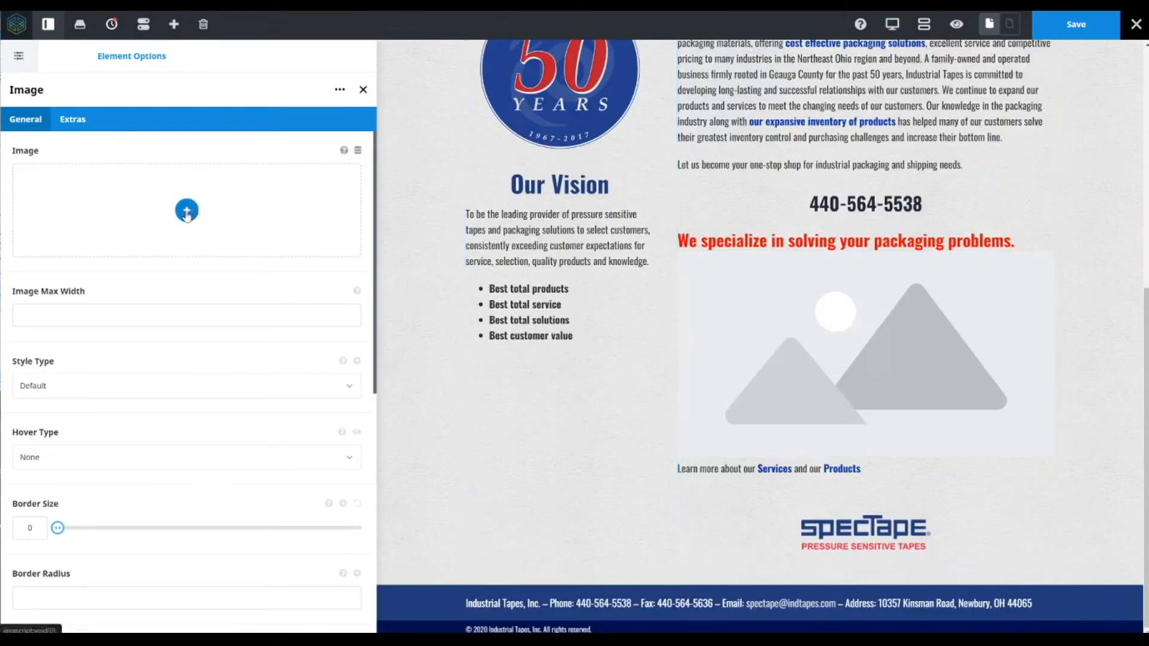
click(74, 335)
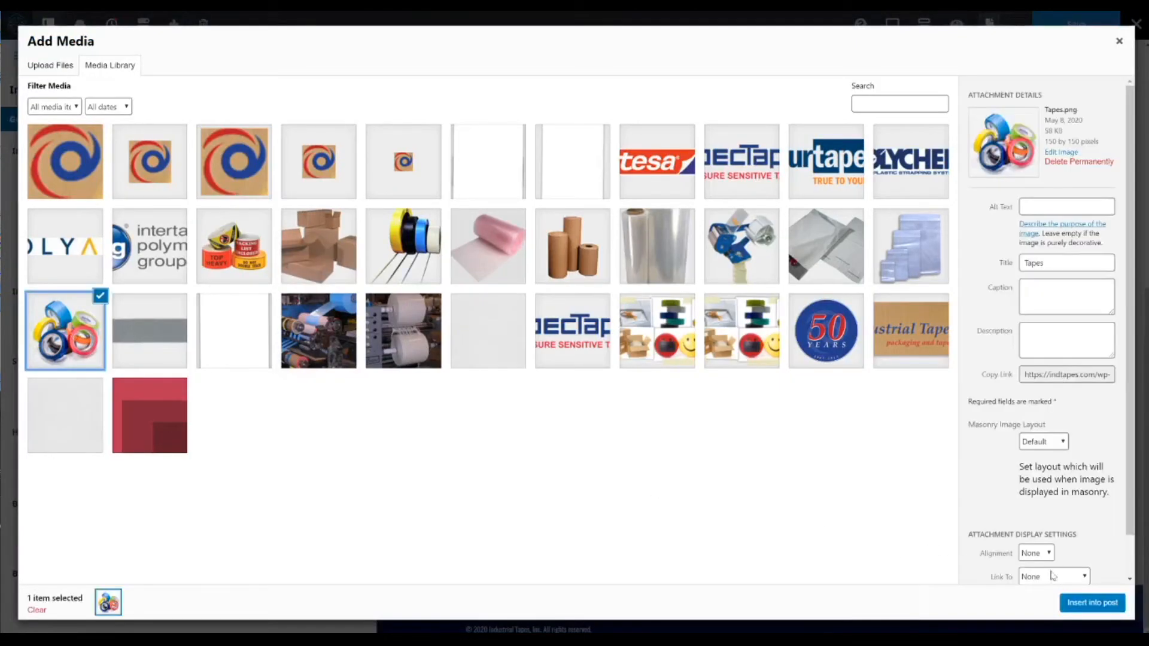
click(1108, 606)
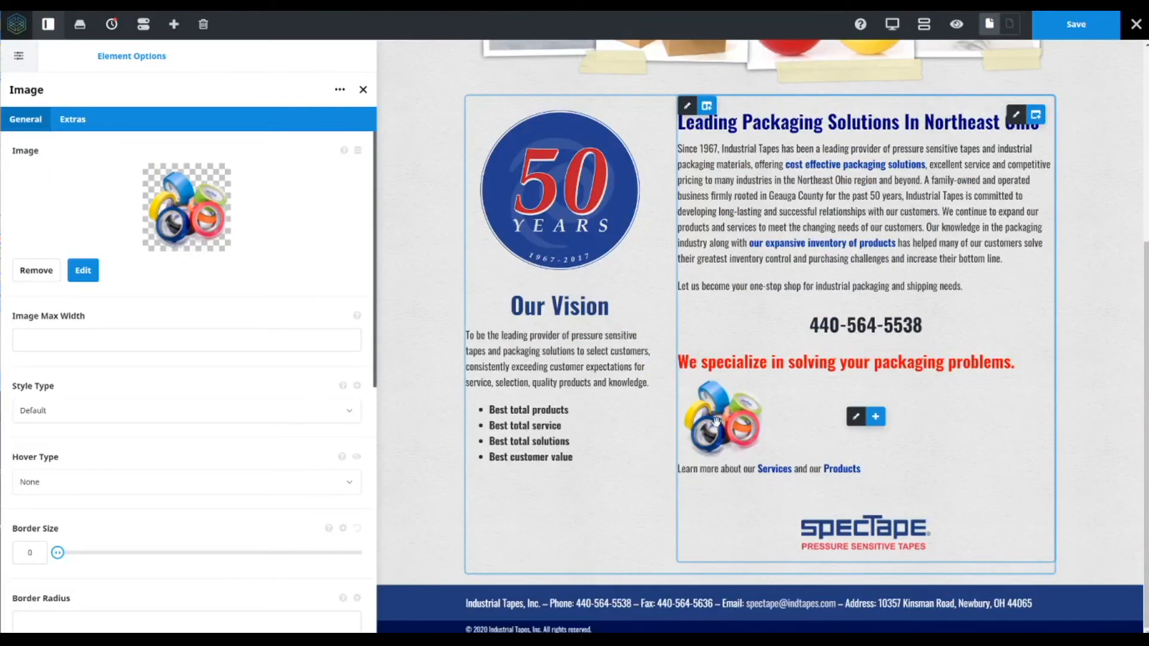
- Delete the newly added tapes image element from the right column
scroll(251, 352, down, 7)
scroll(252, 352, up, 7)
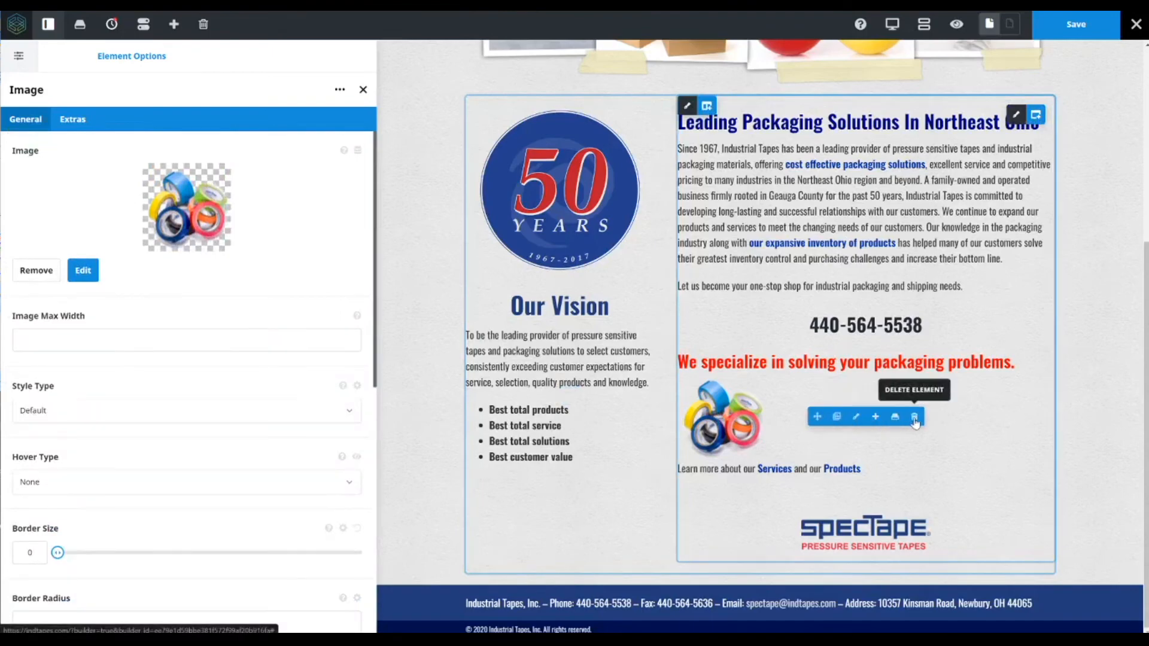
click(913, 423)
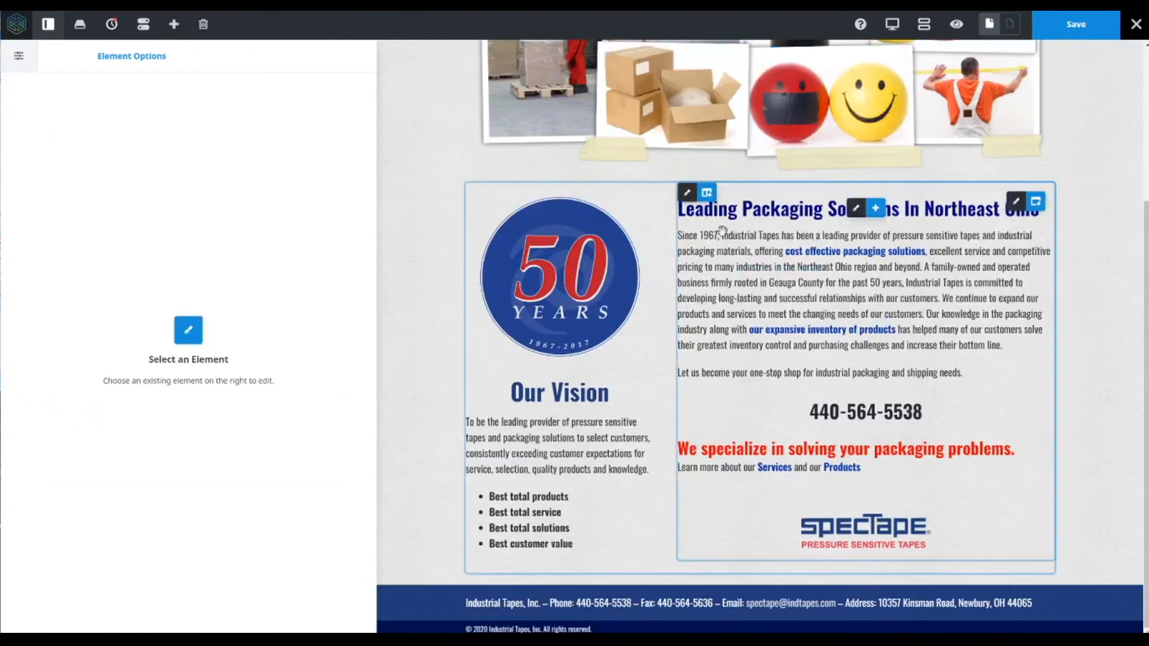
- Save the home page
scroll(731, 352, up, 4)
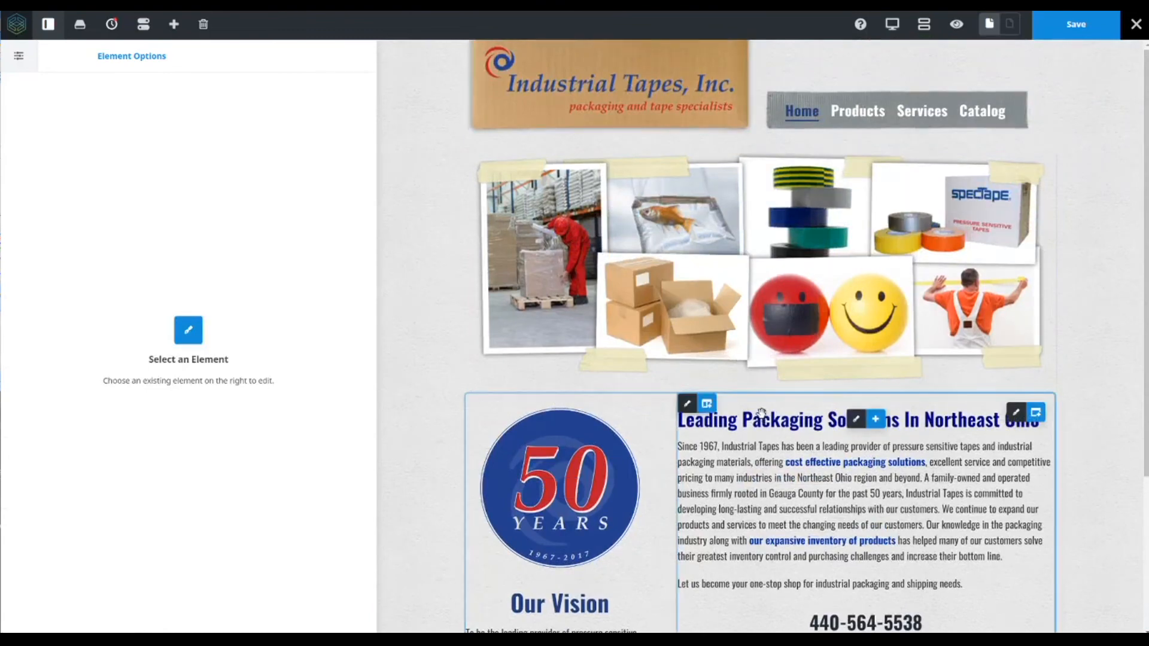
scroll(865, 419, down, 3)
scroll(794, 343, up, 3)
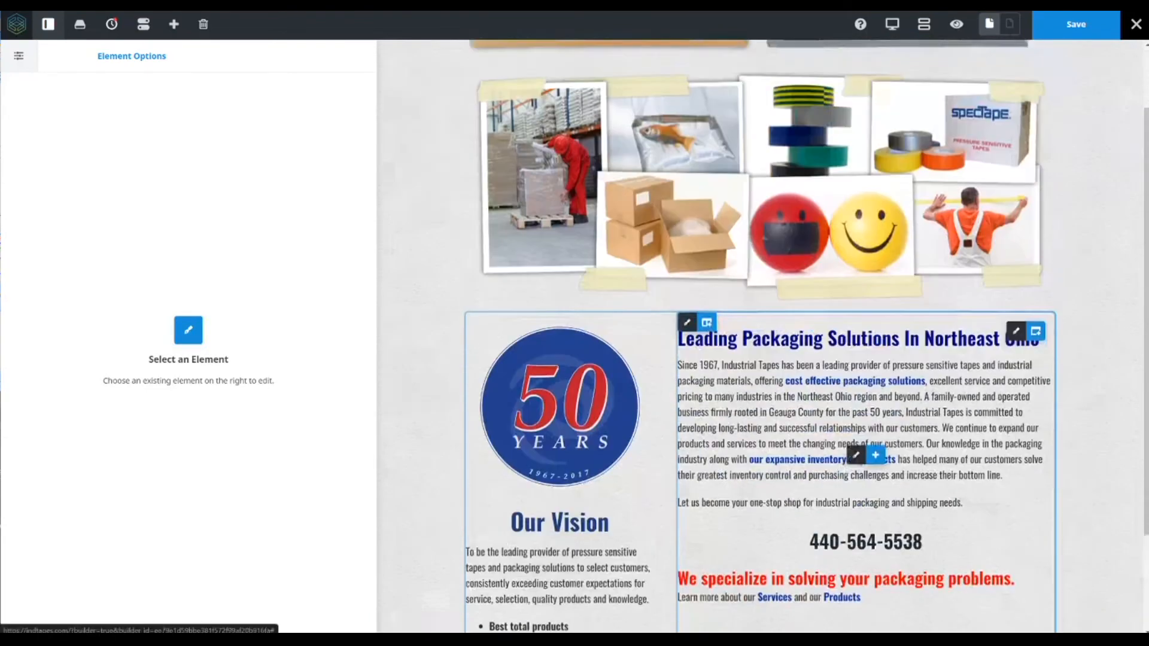
click(1068, 29)
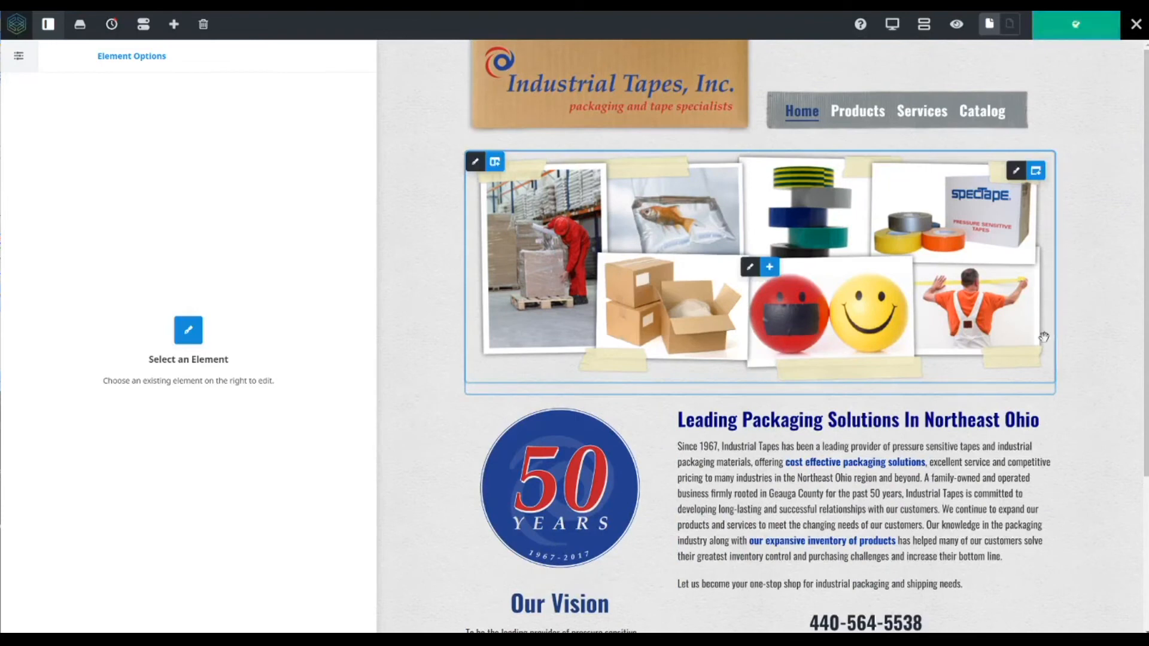
- Create a new page in the live builder
mouse_move(494, 168)
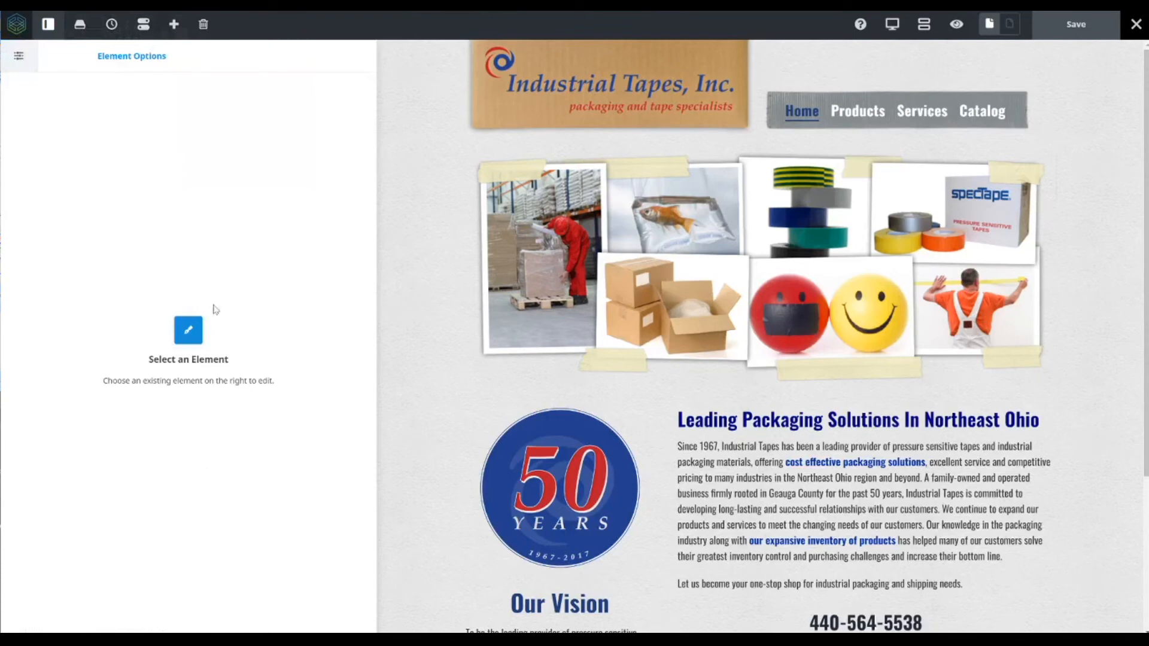
click(174, 29)
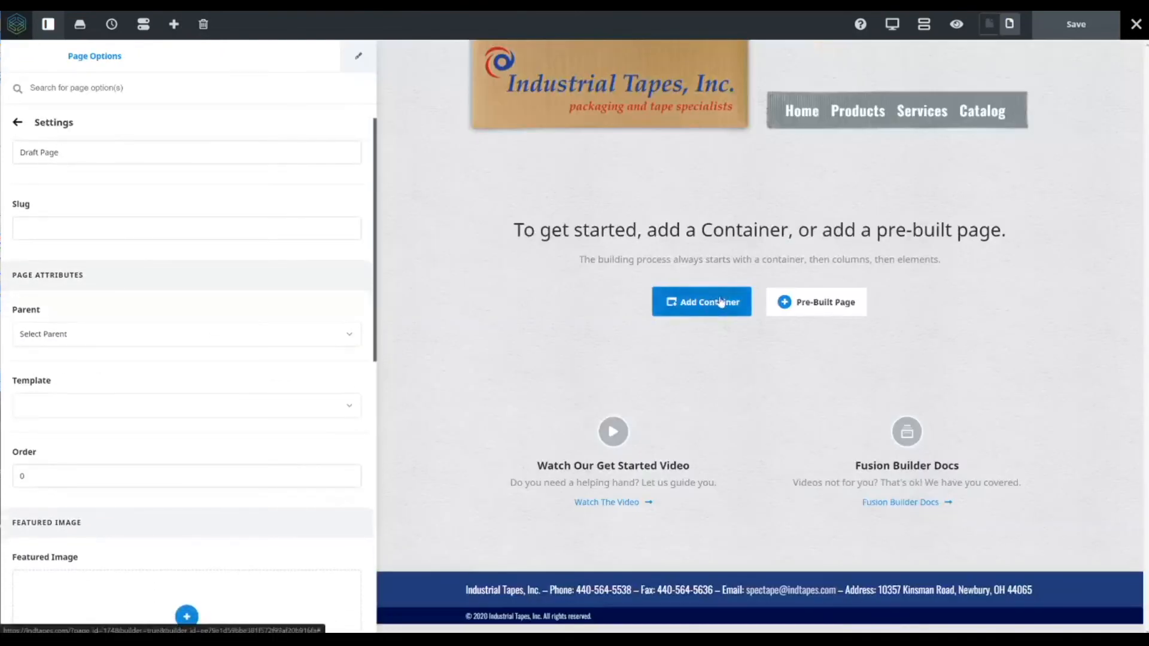
- Try to load the home backup 5-19-20 template into the new page, then close the library
click(812, 310)
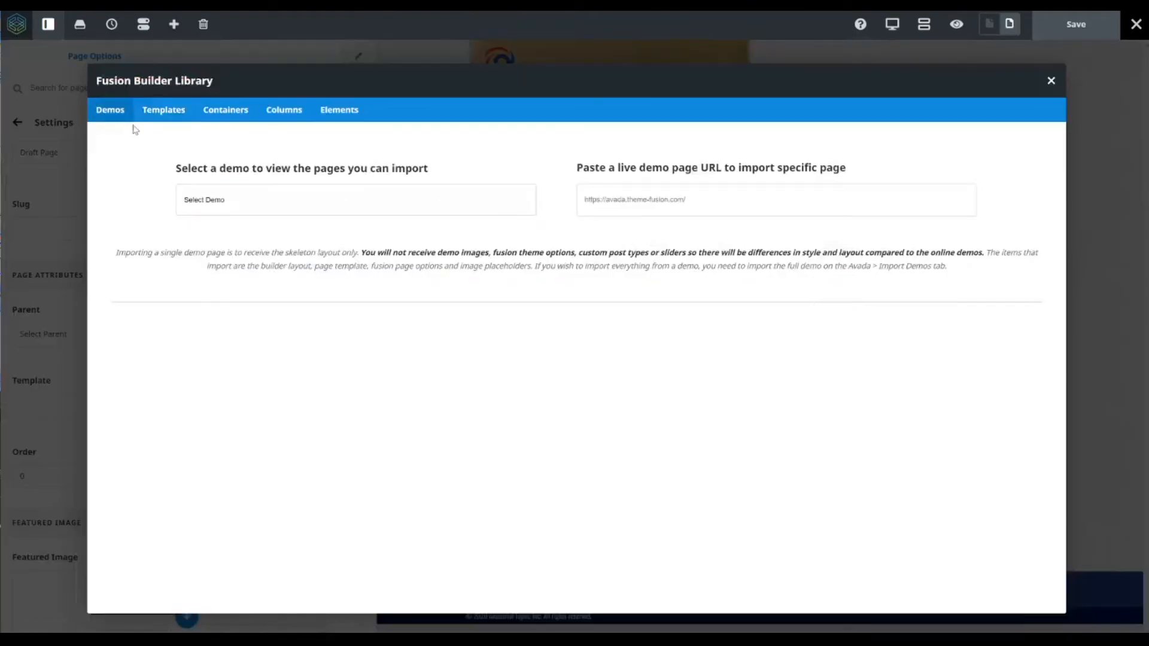
click(166, 111)
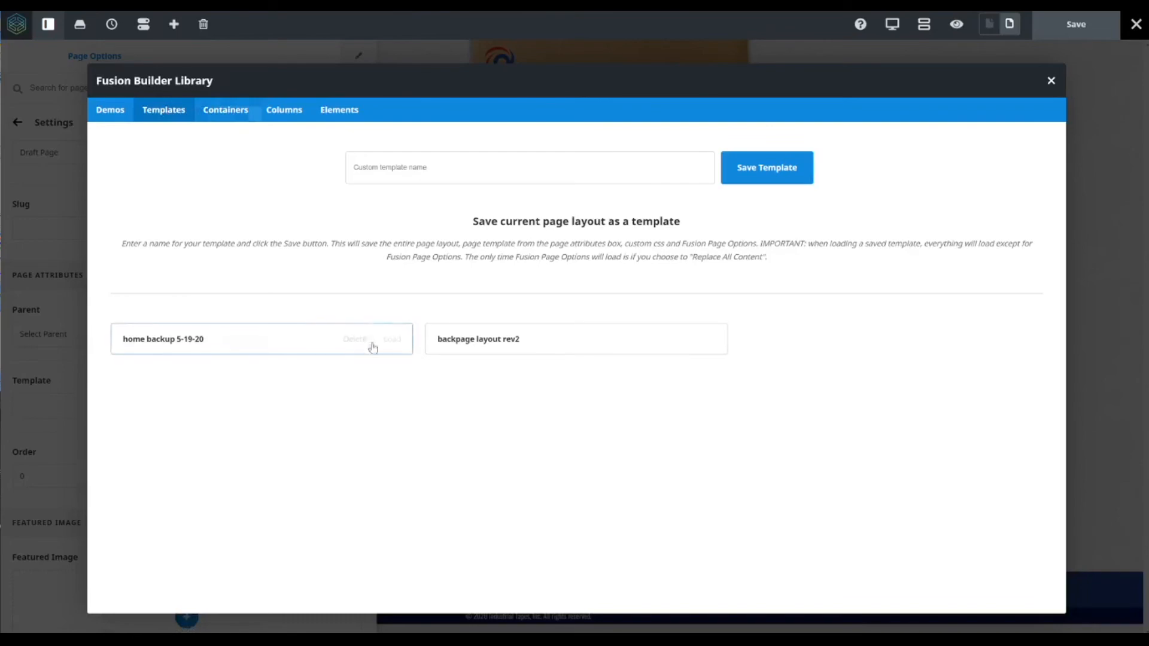
click(392, 339)
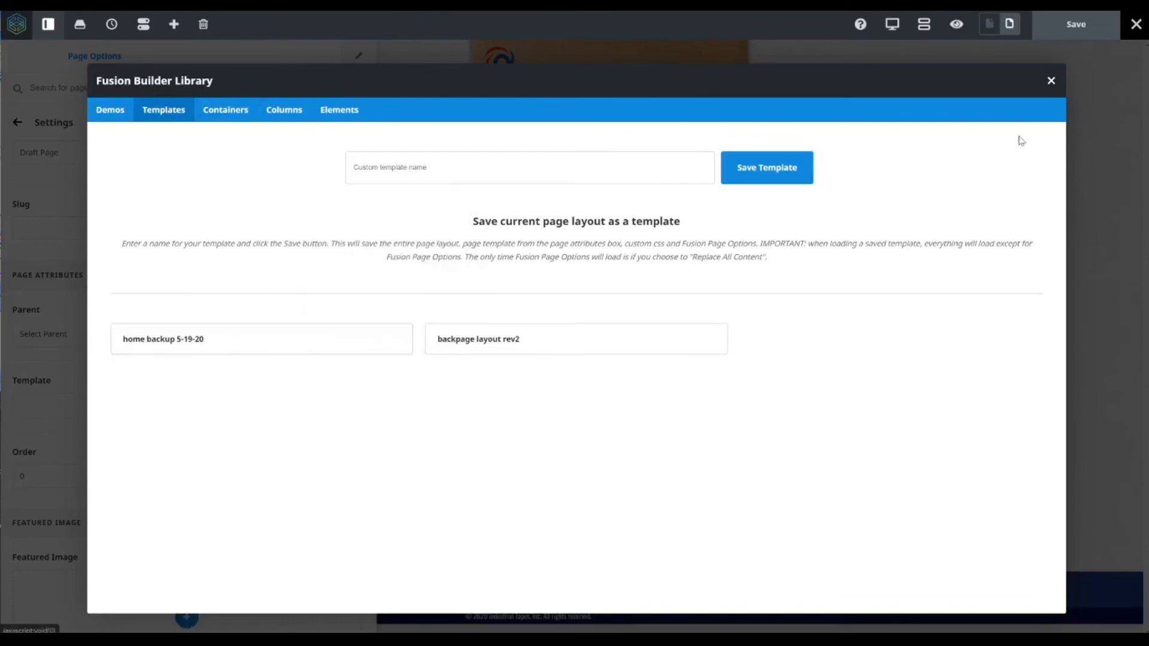
click(1051, 80)
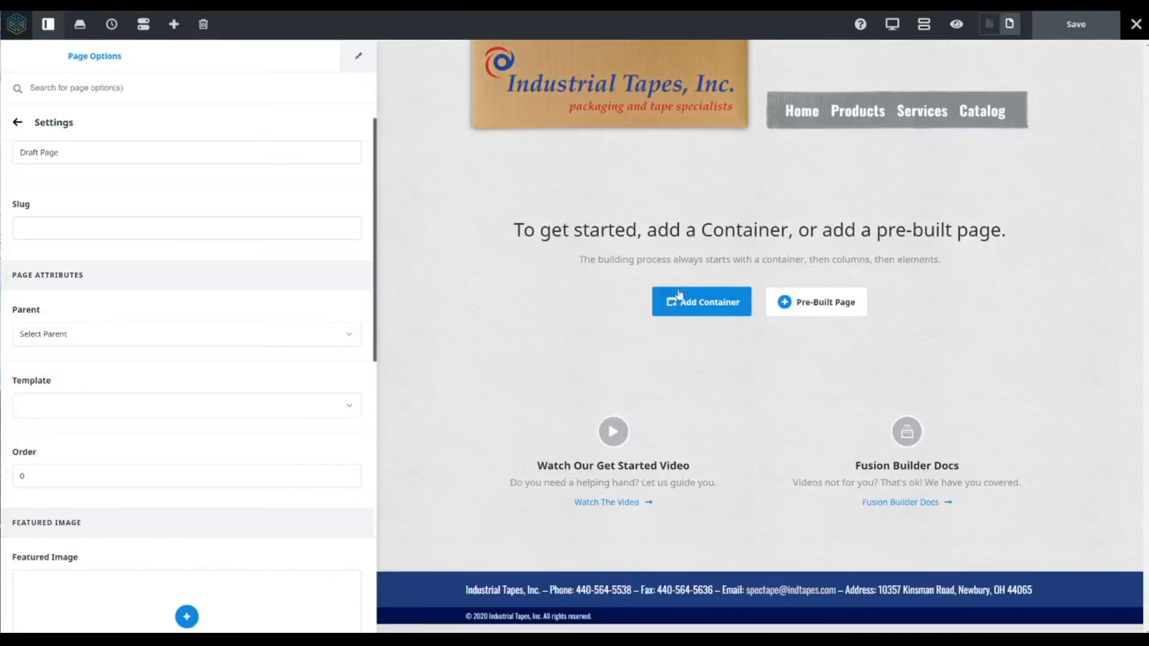
- Add a 1/3 - 2/3 container to the new page
click(700, 307)
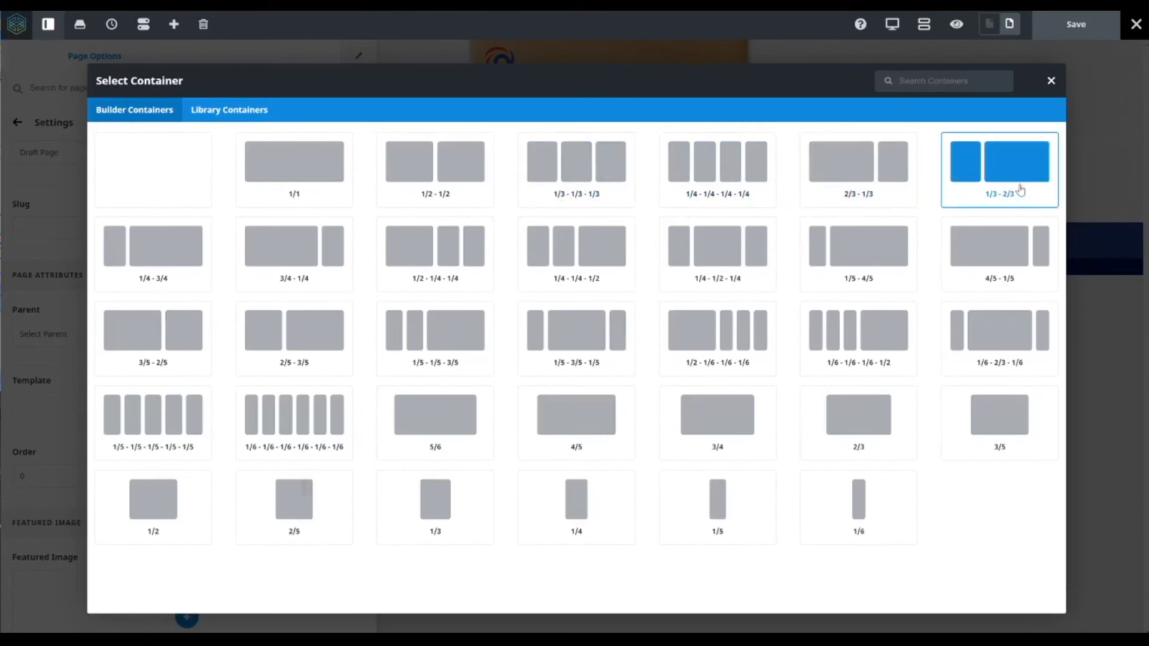
click(991, 164)
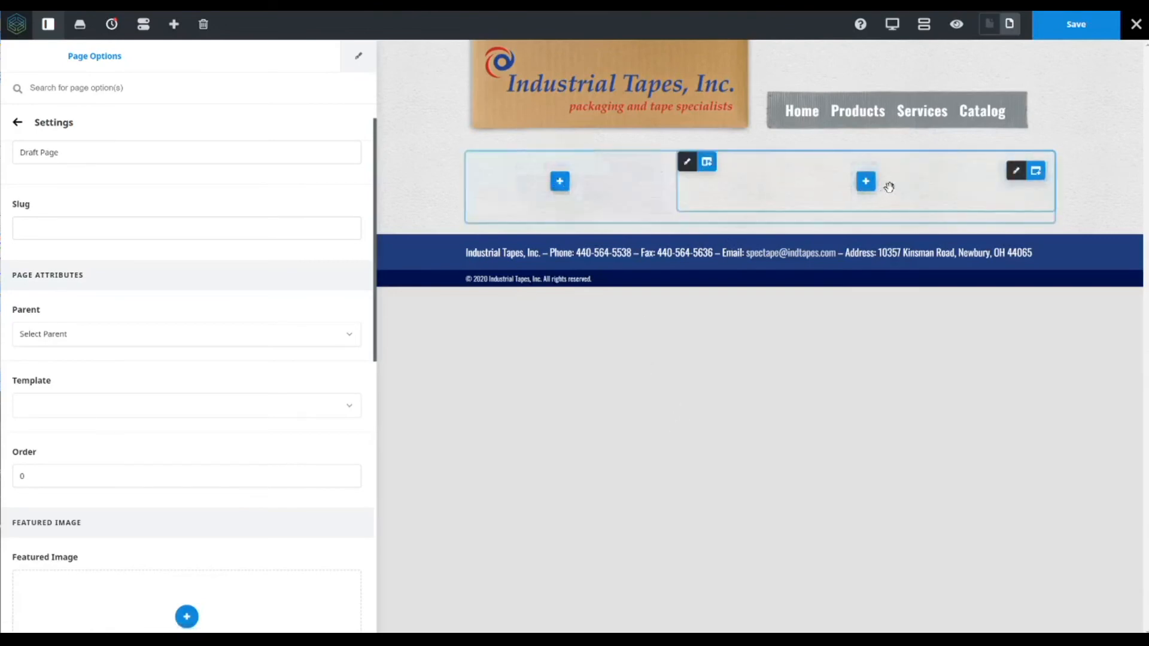
- Add a text block to the wide right column and another to the narrow left column
click(866, 182)
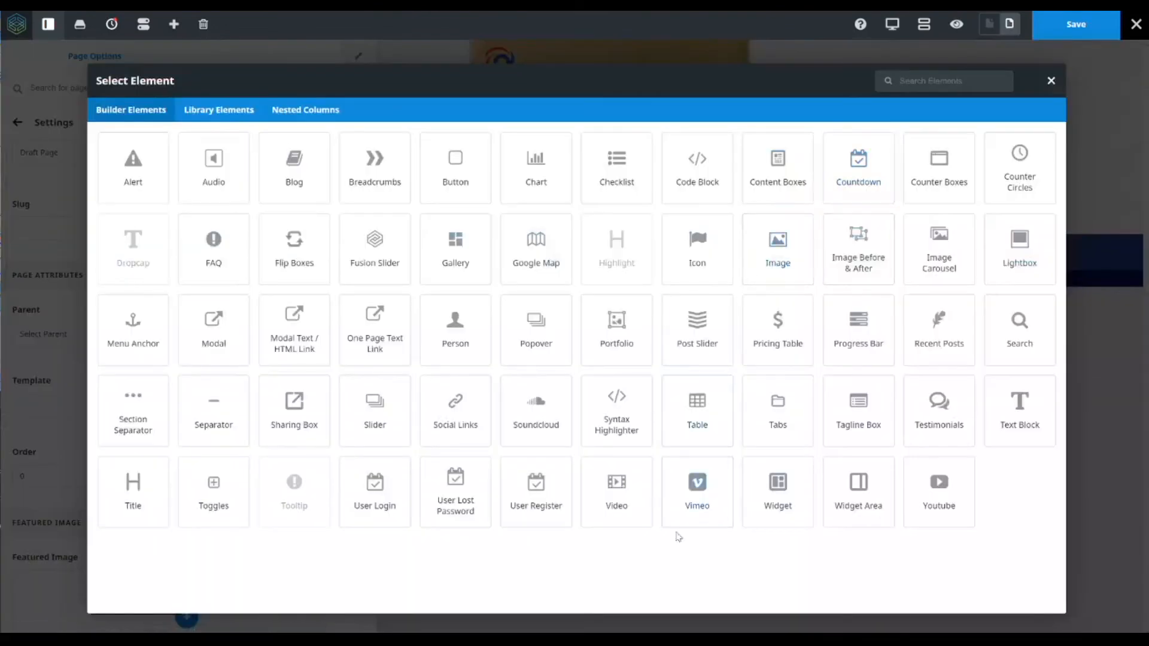
click(1018, 412)
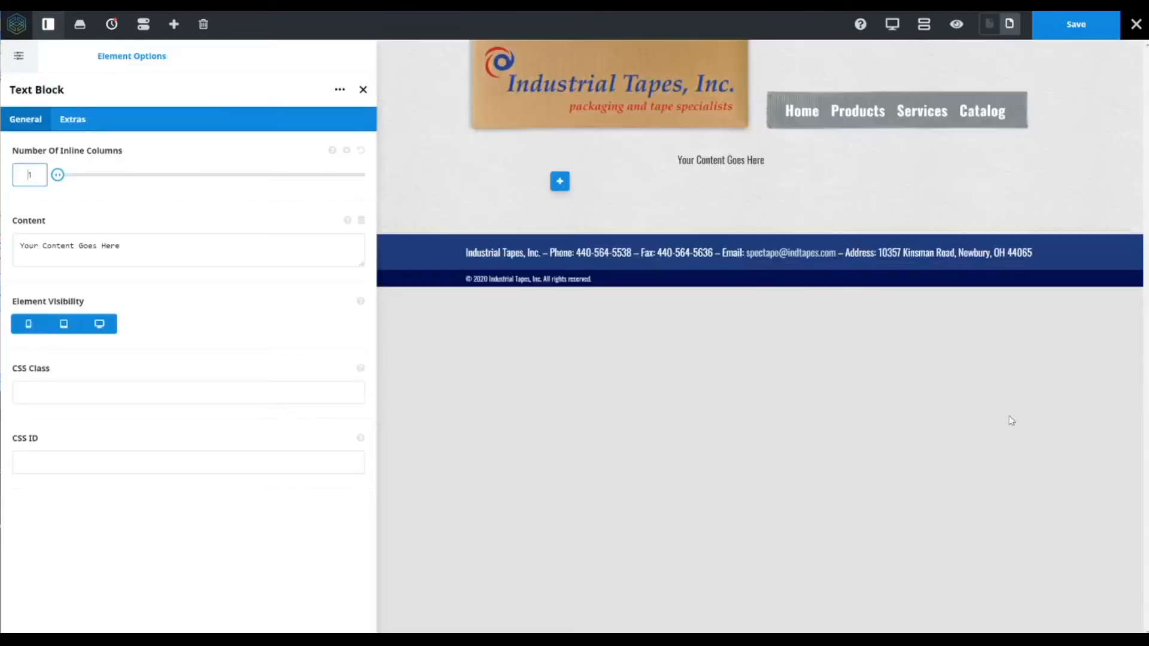
click(559, 180)
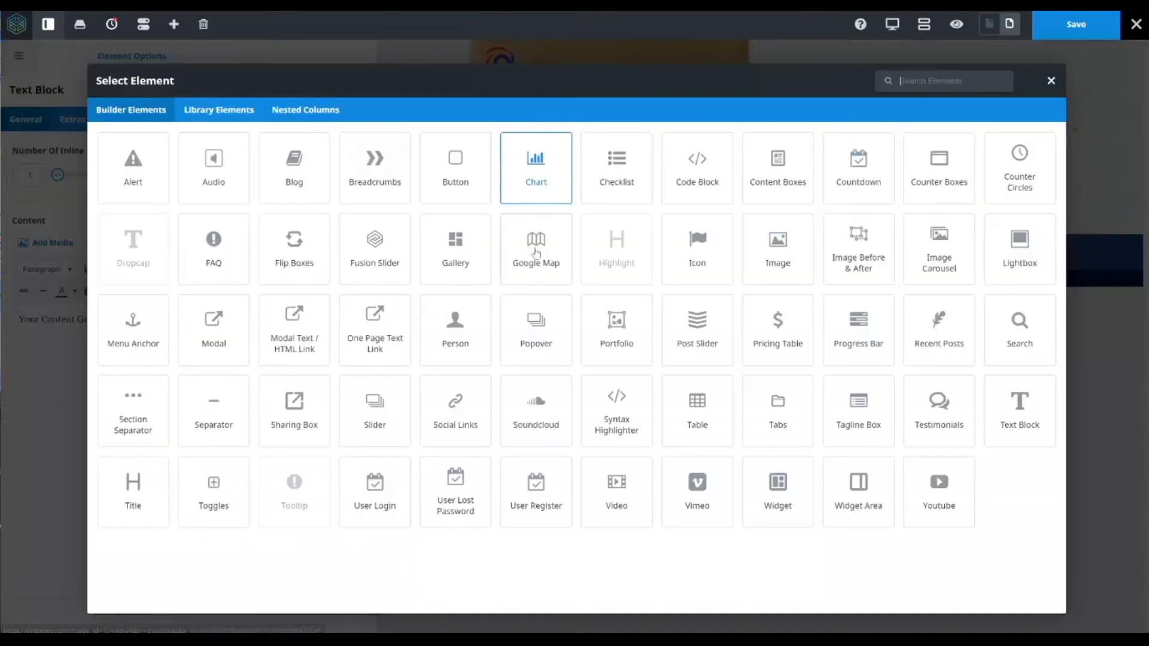
click(1027, 411)
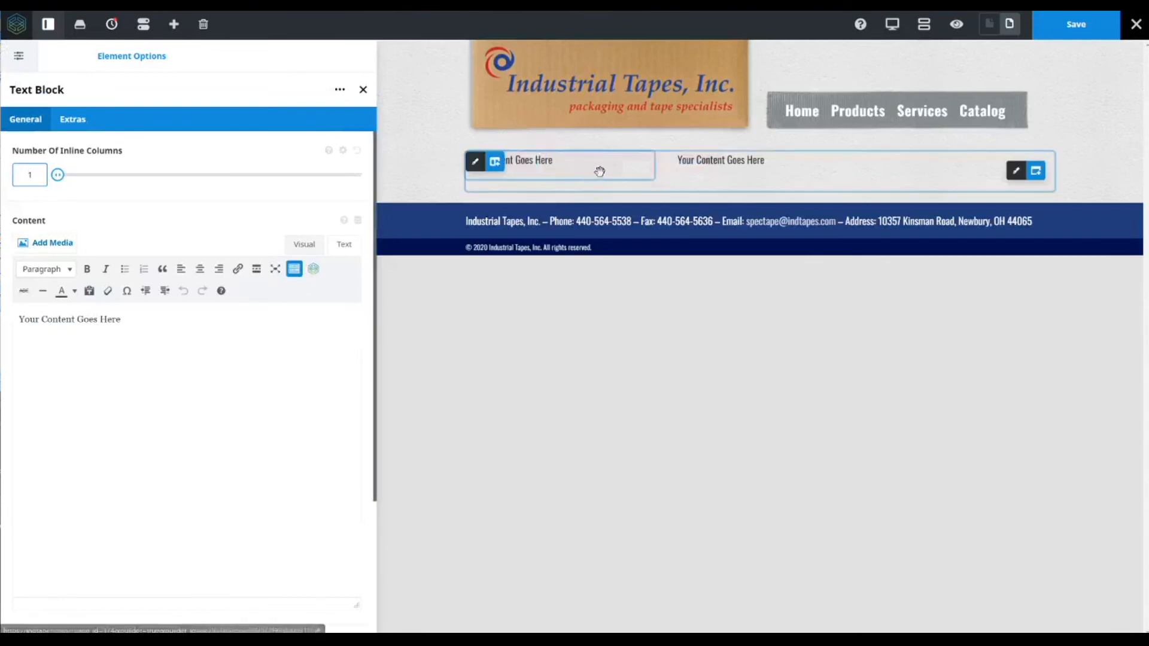
click(70, 320)
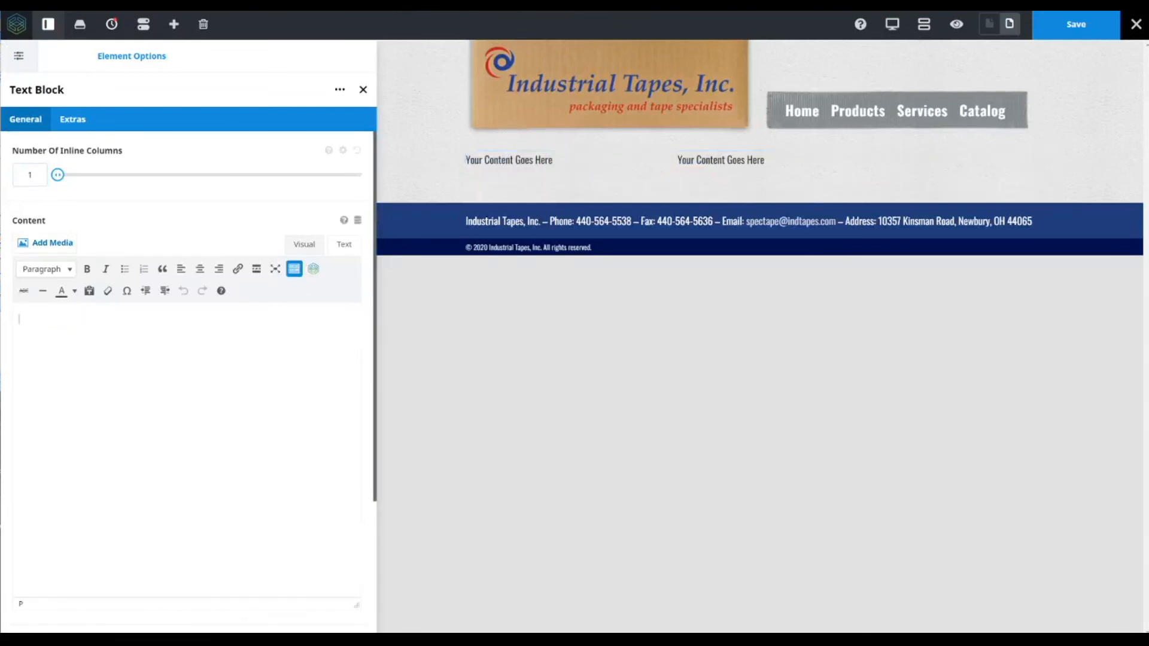
text(45641123213453)
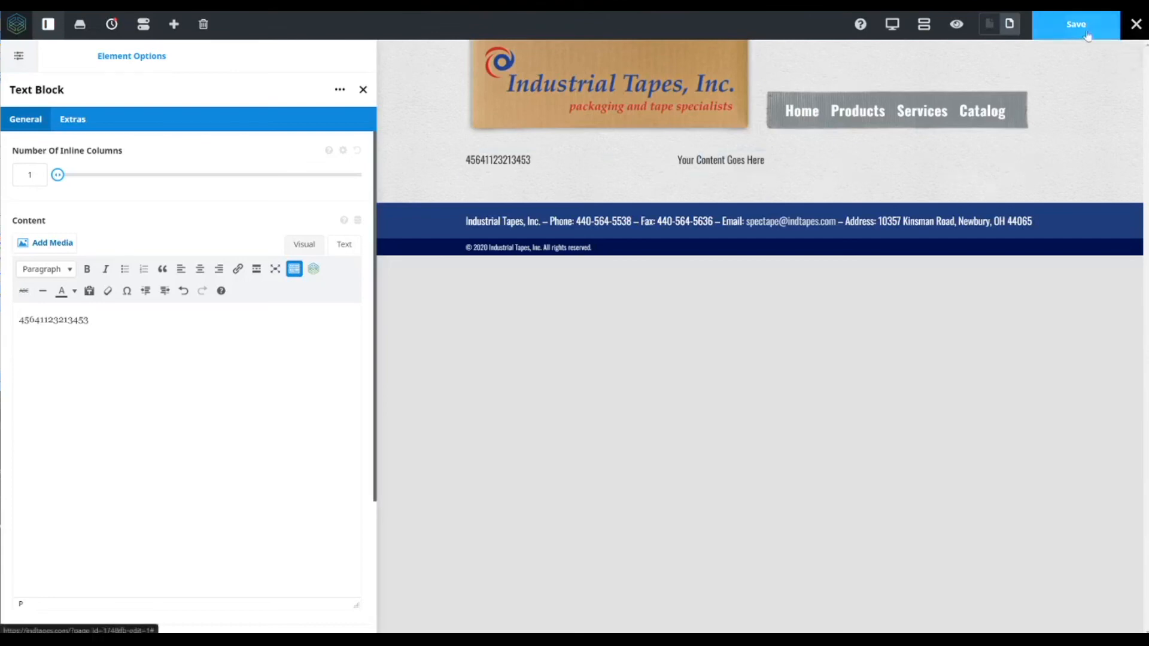
- Exit the builder to the dashboard without saving the changes
click(1133, 30)
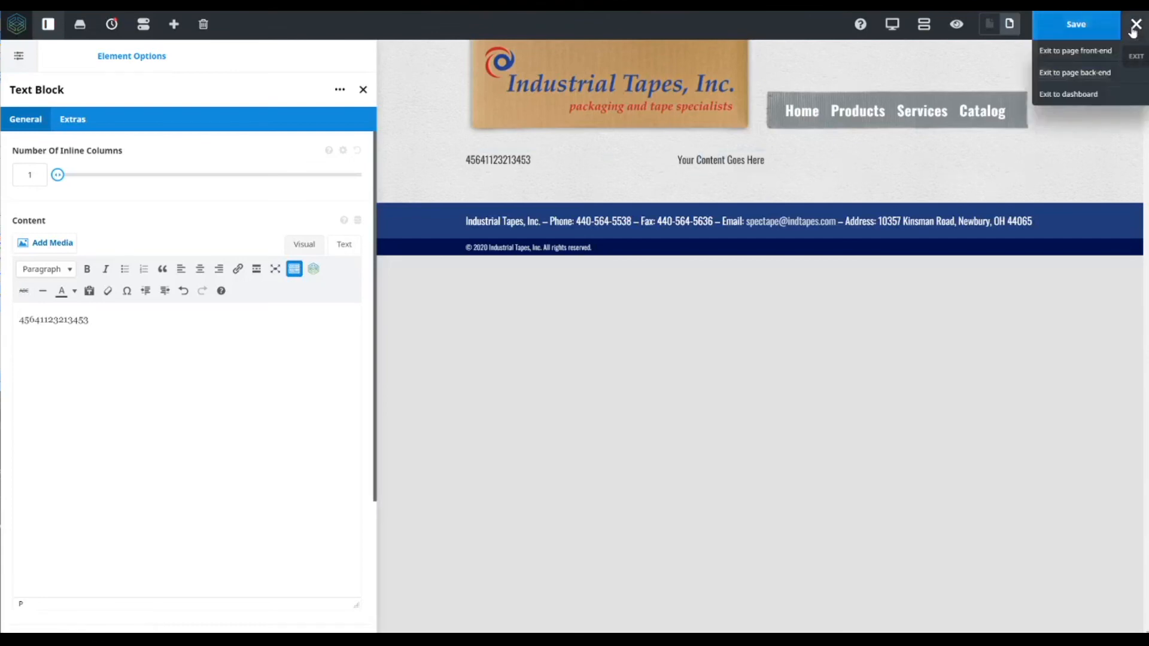
click(1085, 97)
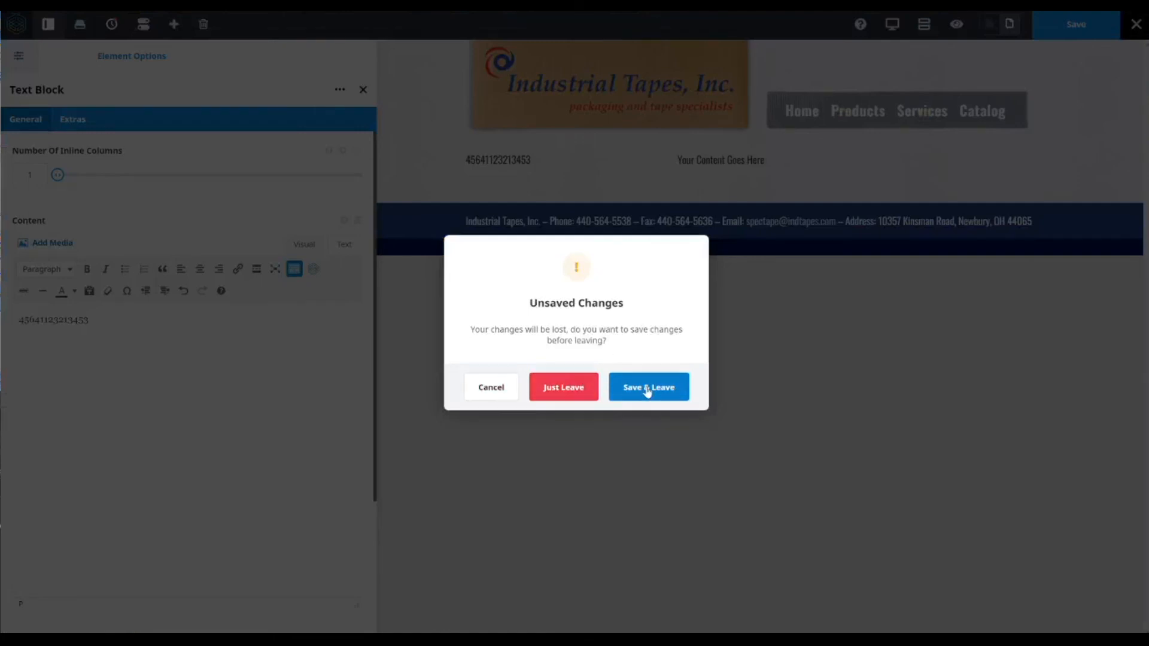
click(564, 390)
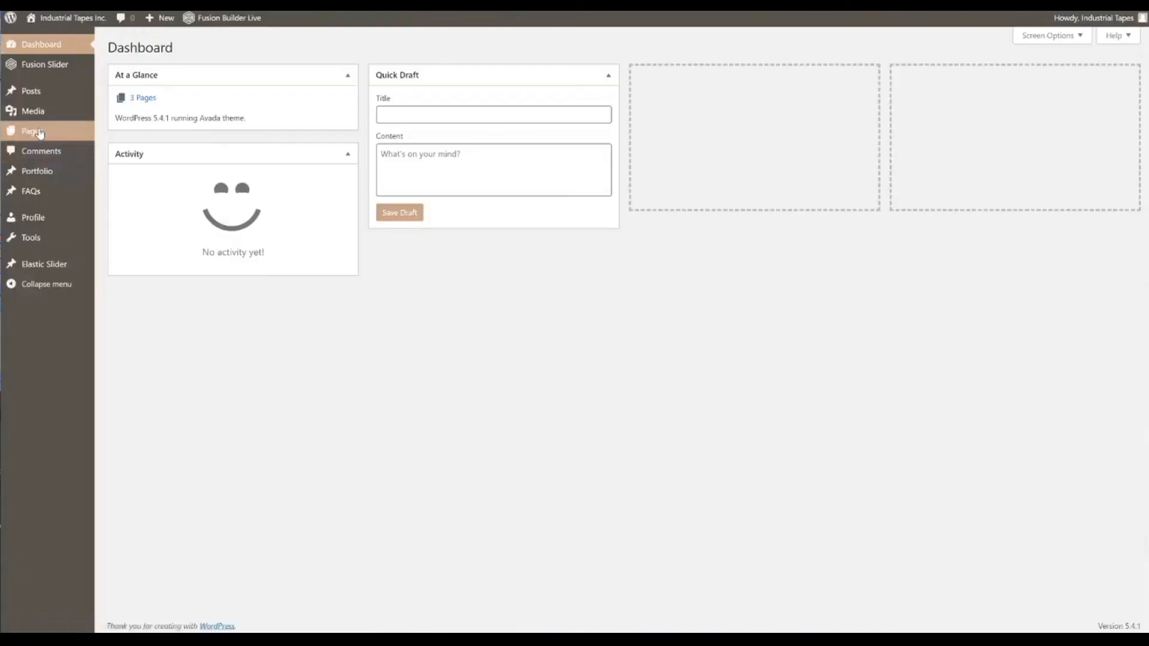
- Move the Draft Page to the trash from the pages list
mouse_move(40, 132)
click(147, 133)
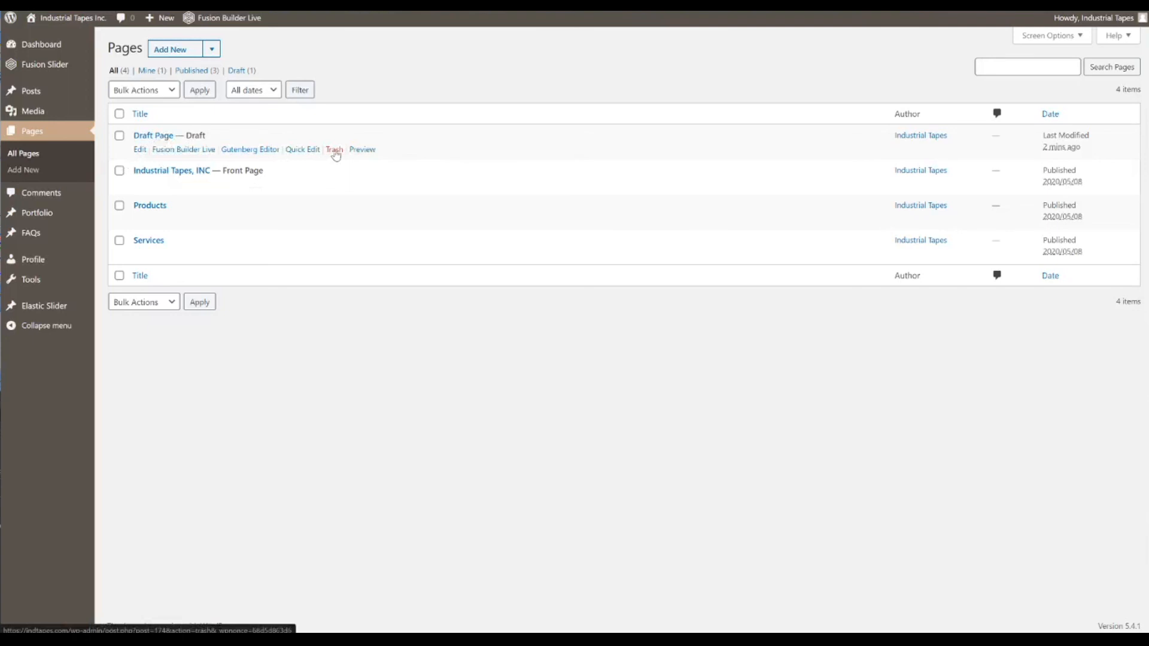
click(334, 150)
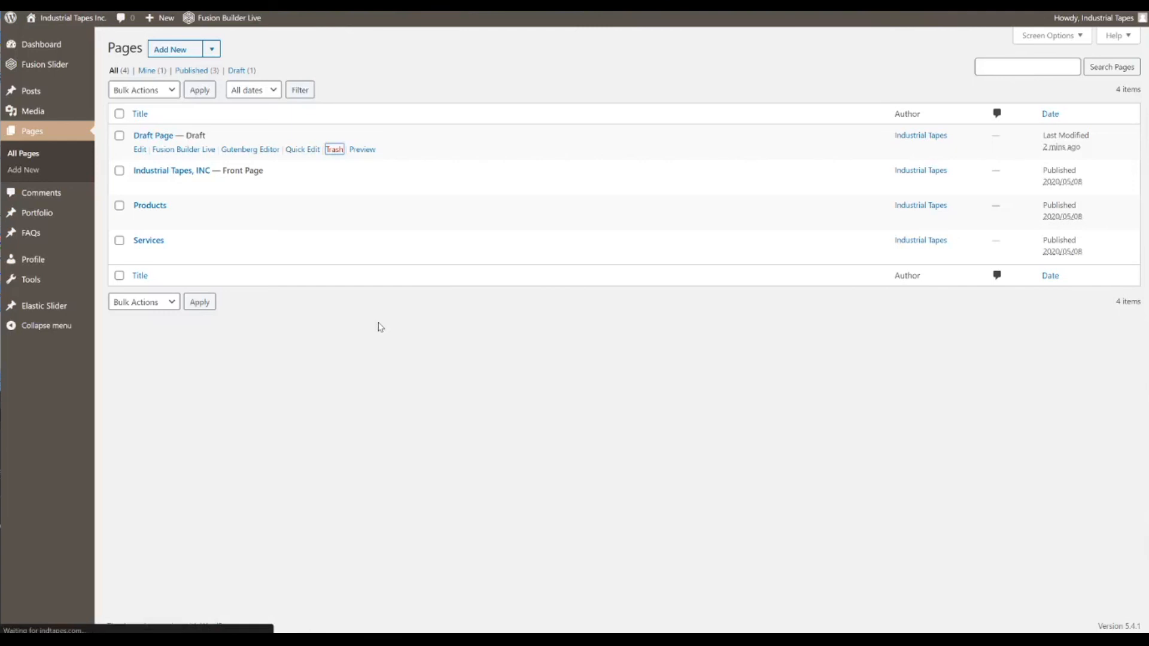
- Permanently delete the Draft Page from the trash
click(197, 108)
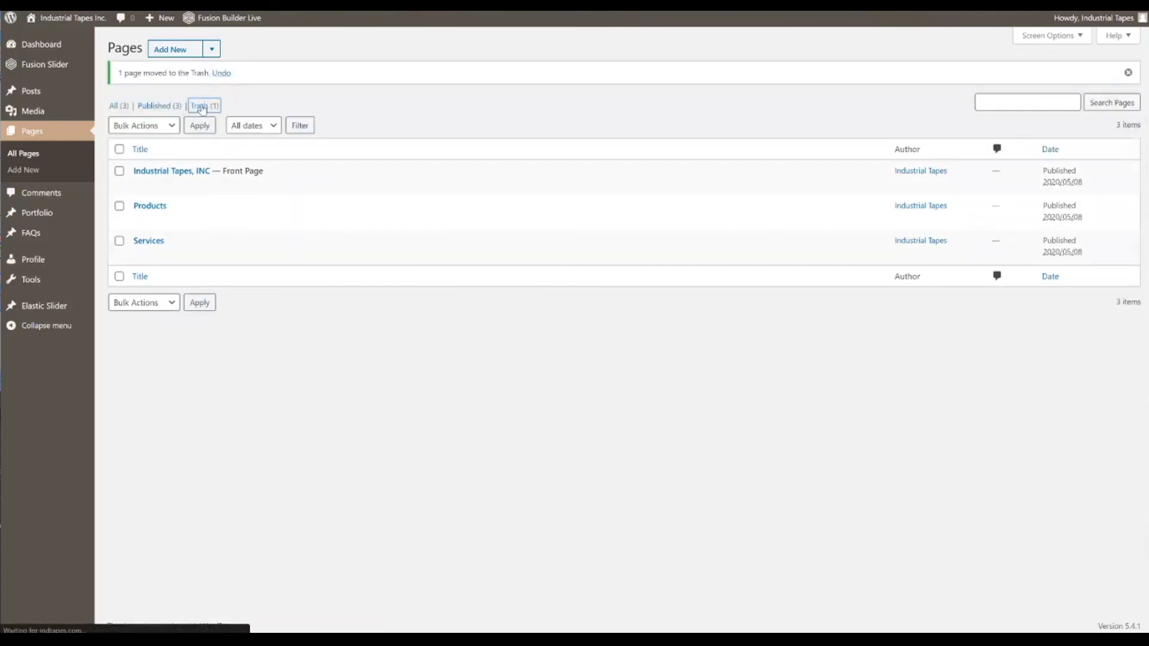
click(120, 113)
click(151, 89)
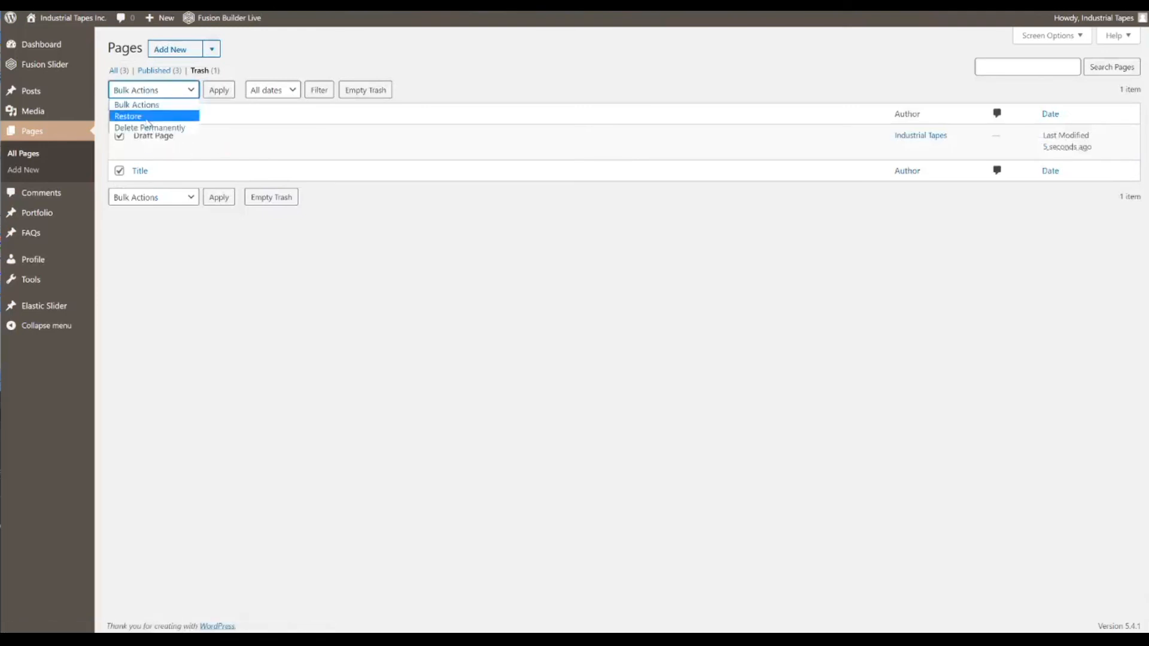
click(149, 127)
click(219, 90)
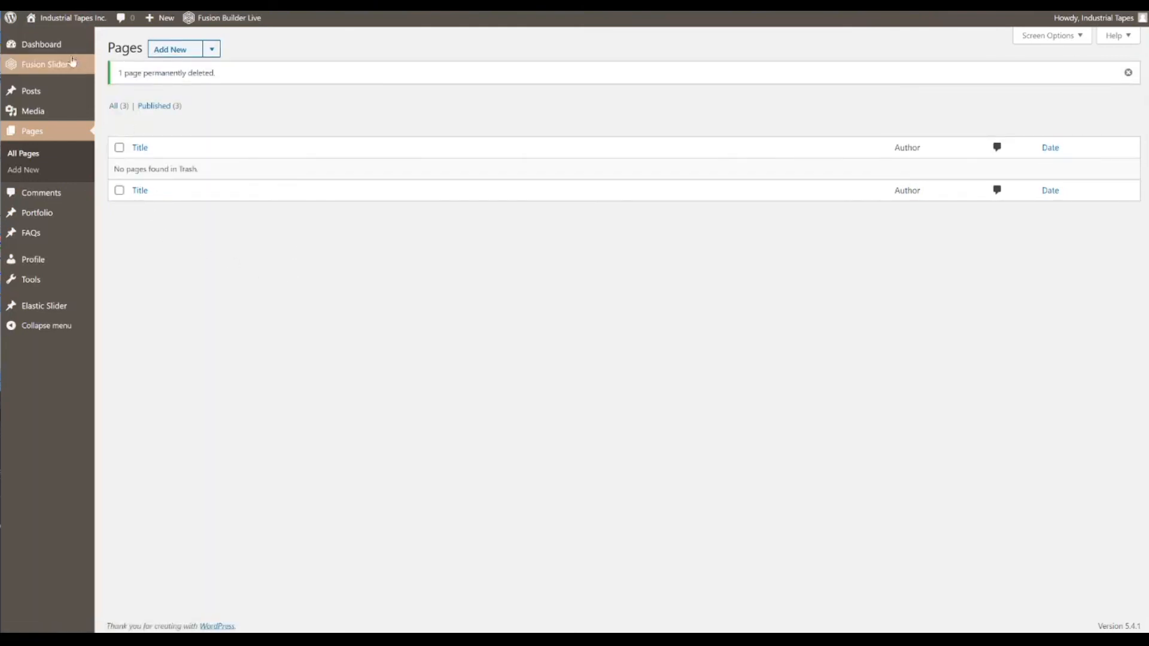
- Open the site's front end in a new tab
mouse_move(80, 18)
right_click(55, 35)
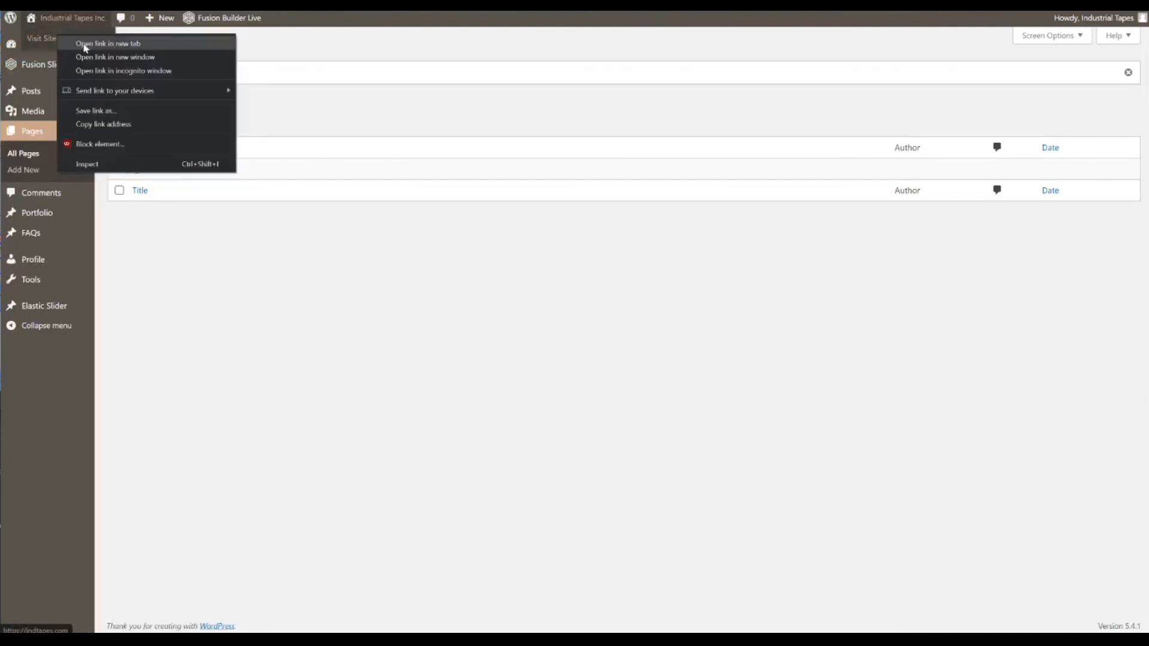
click(907, 80)
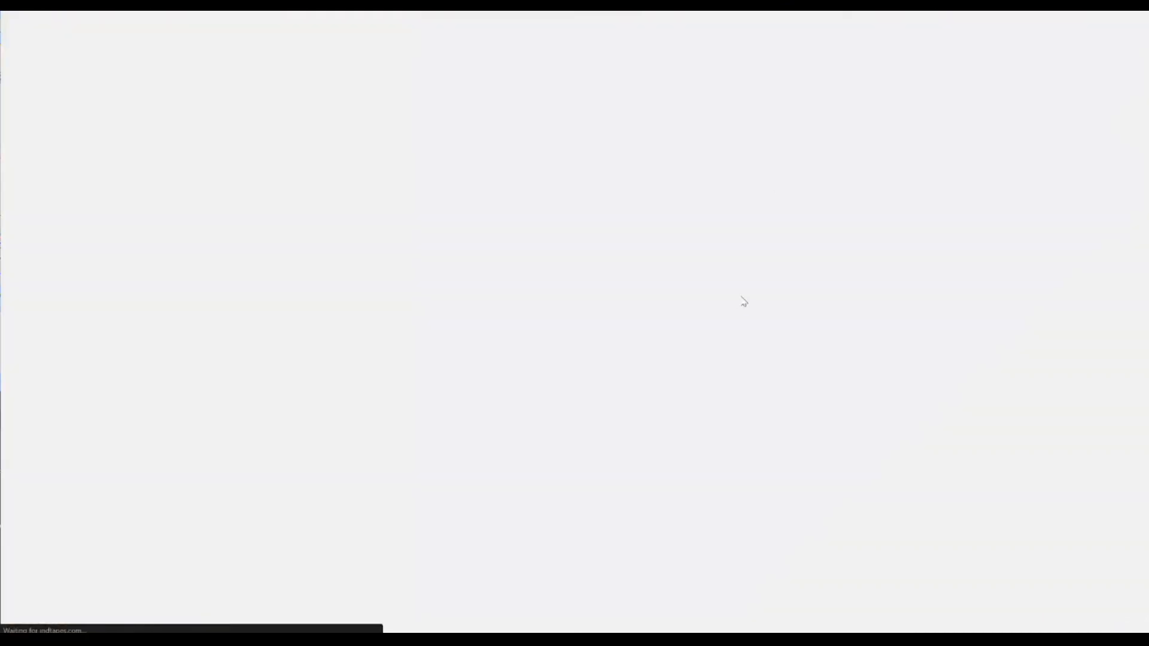